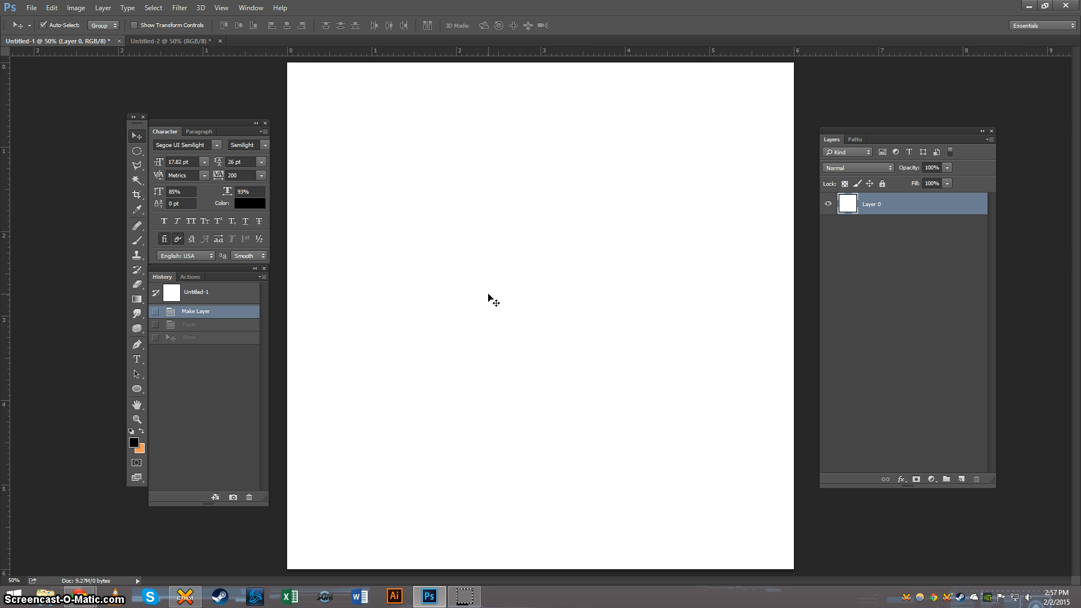
# Step: Add a new layer and draw a black circle in the upper-left part of the white canvas with the Ellipse tool
pyautogui.hotkey('ctrl', 'shift', 'n')
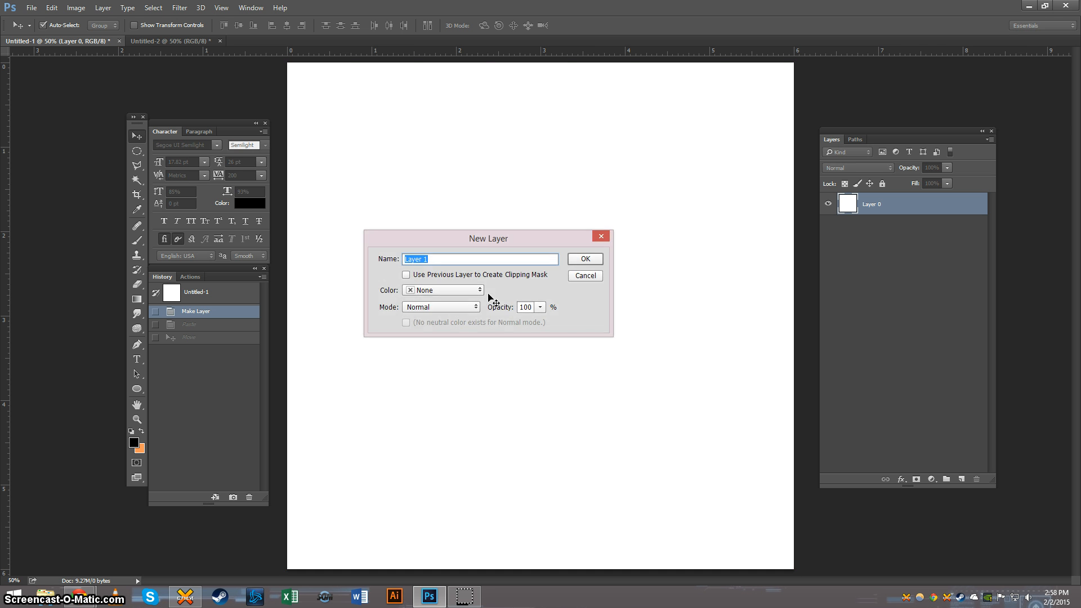
pyautogui.press('Return')
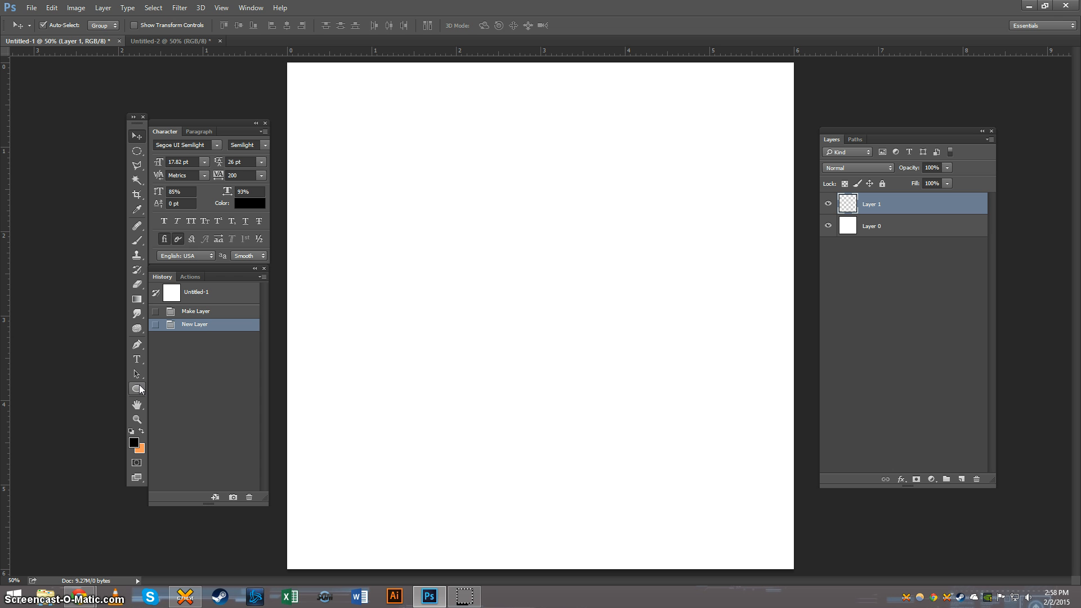
pyautogui.click(140, 389)
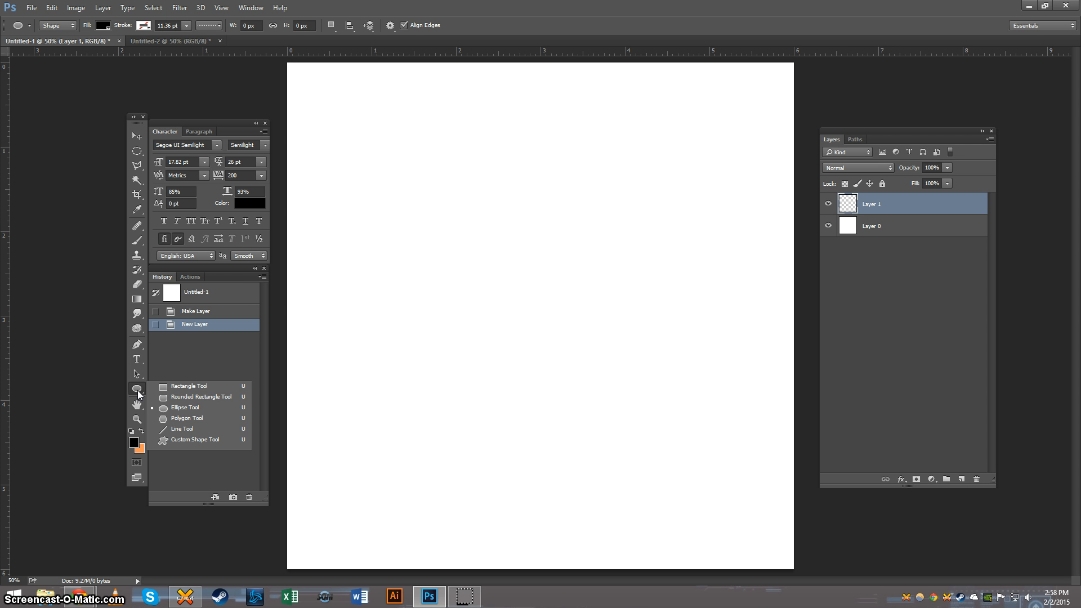
pyautogui.click(197, 408)
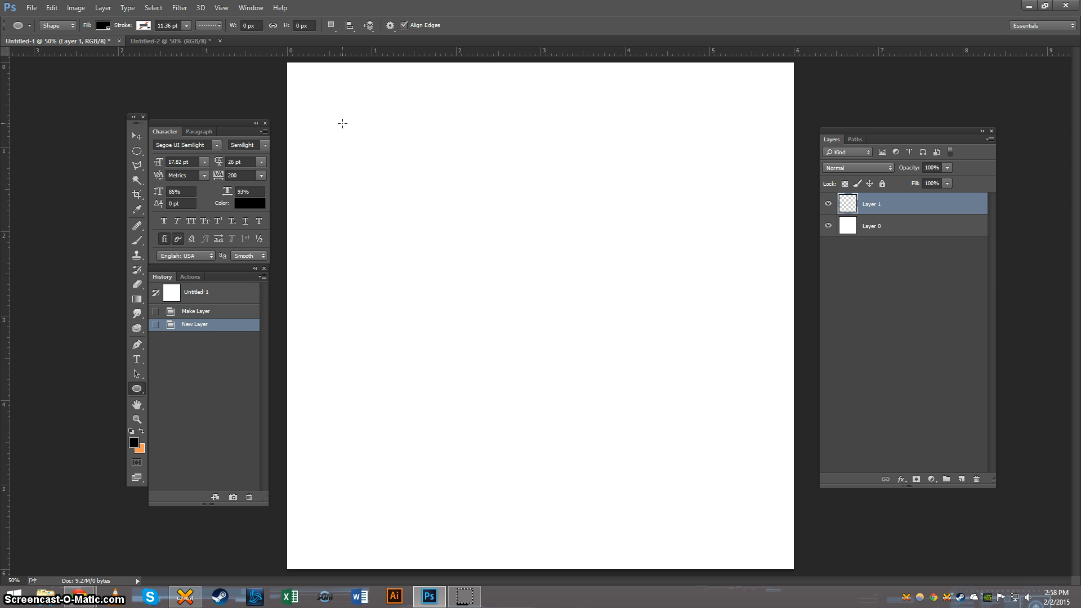
pyautogui.moveTo(342, 124); pyautogui.dragTo(504, 284)
# Step: Duplicate the black circle twice and arrange the three circles as a triangle, two at the canvas top and one at bottom centre
pyautogui.press('v')
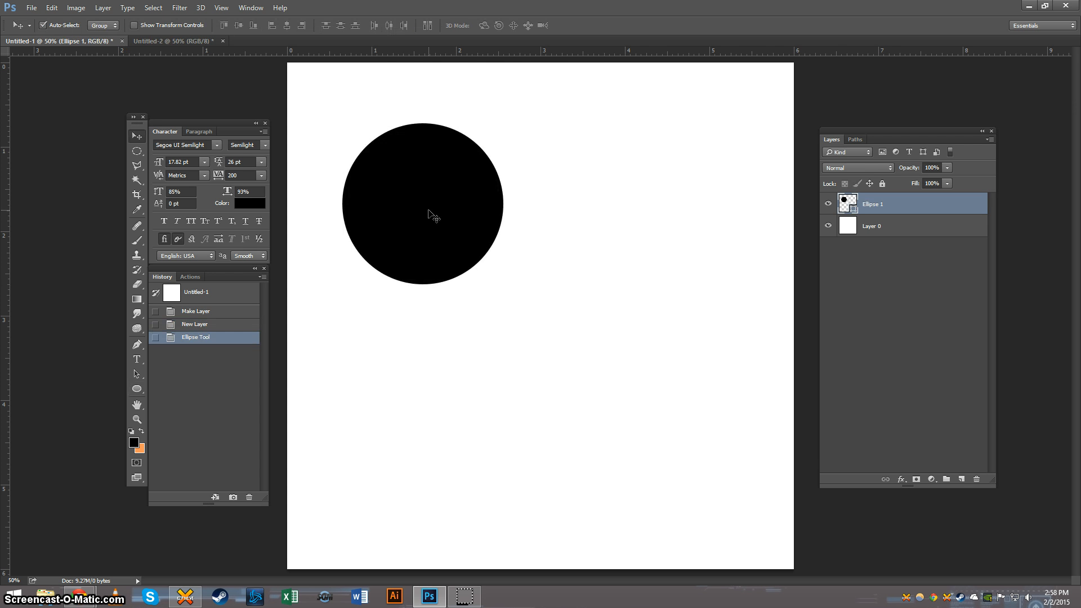
pyautogui.moveTo(430, 217); pyautogui.dragTo(547, 473)
pyautogui.moveTo(414, 211); pyautogui.dragTo(408, 204)
pyautogui.moveTo(693, 208); pyautogui.dragTo(687, 196)
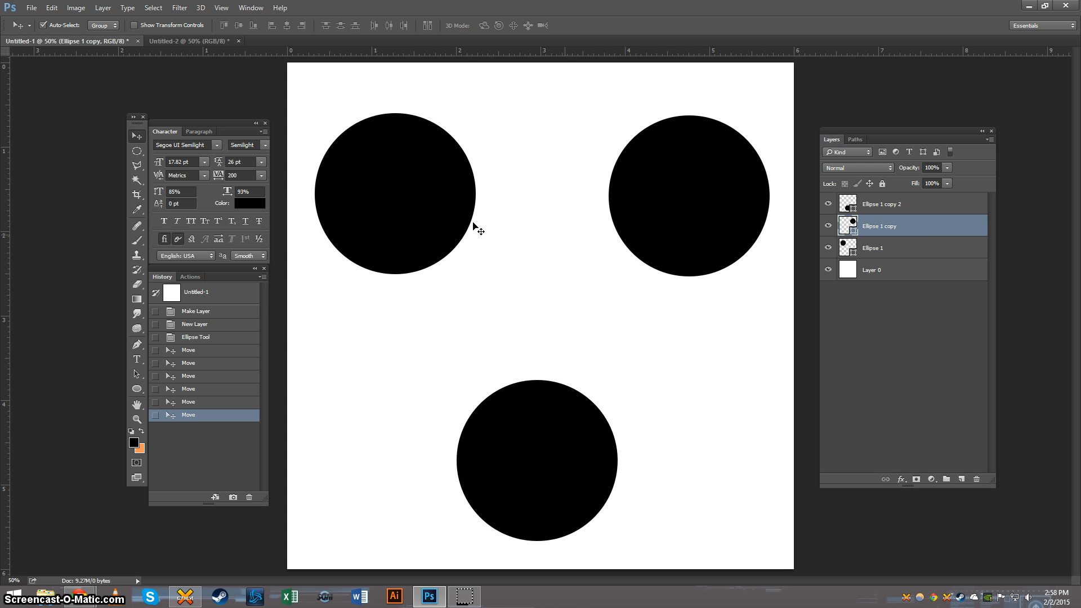
# Step: Define the three-circle artwork as a pattern named "dot"
pyautogui.click(52, 8)
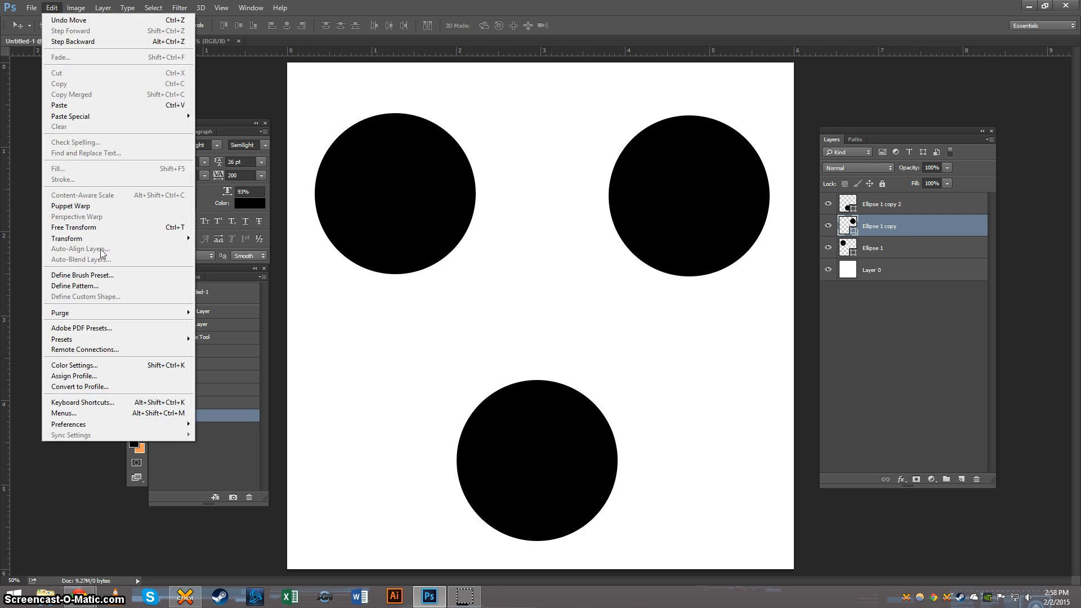
pyautogui.click(123, 287)
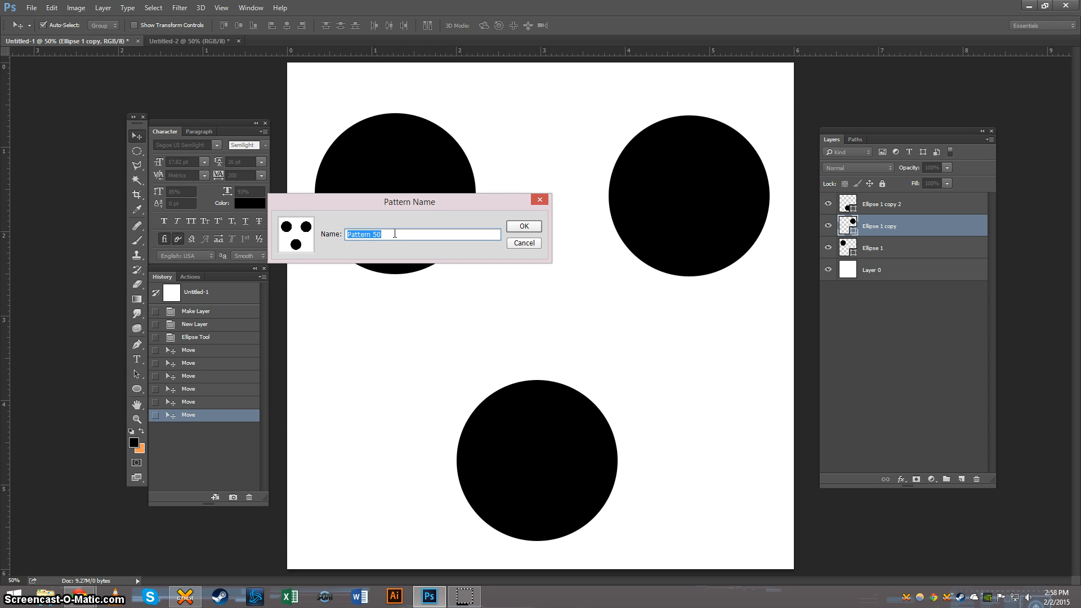
pyautogui.write('dots1')
pyautogui.press('Return')
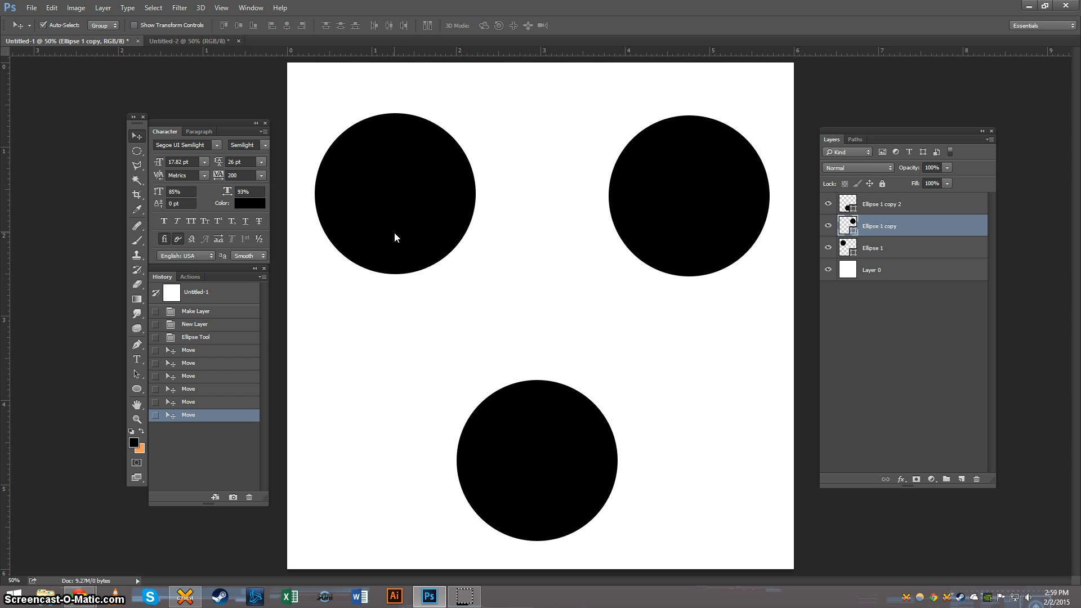
# Step: Unlock the orange background layer in the Untitled-2 document and add a Pattern Overlay layer style to it
pyautogui.click(181, 39)
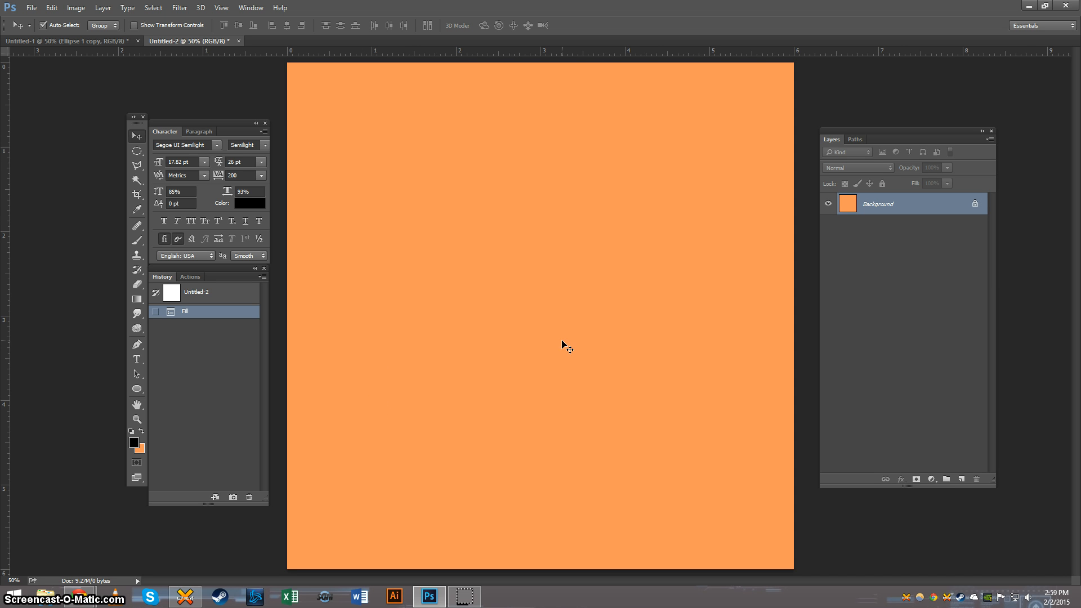
pyautogui.click(975, 204)
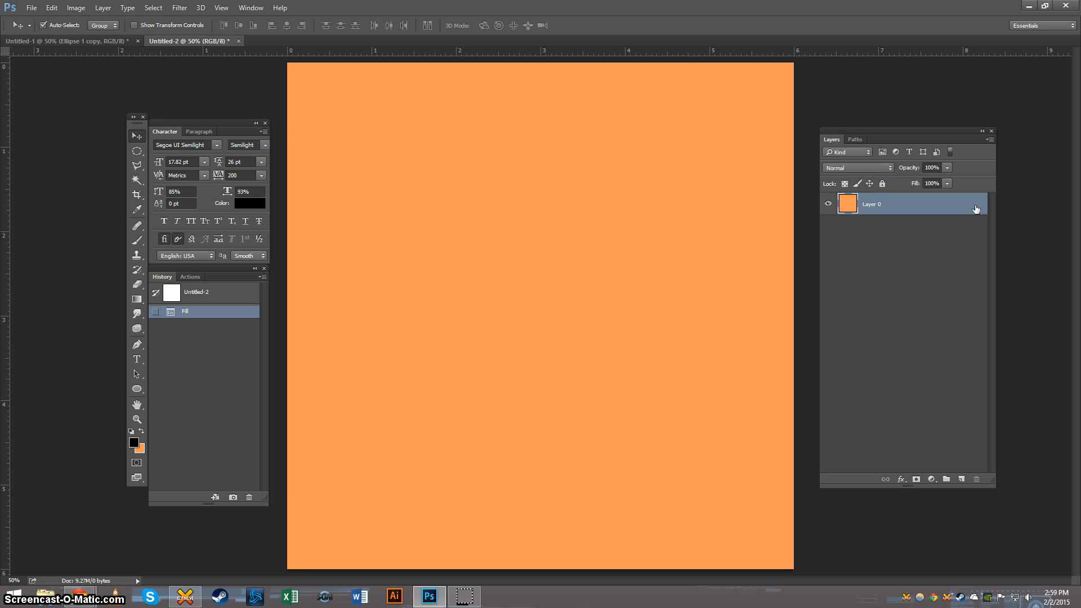
pyautogui.doubleClick(911, 208)
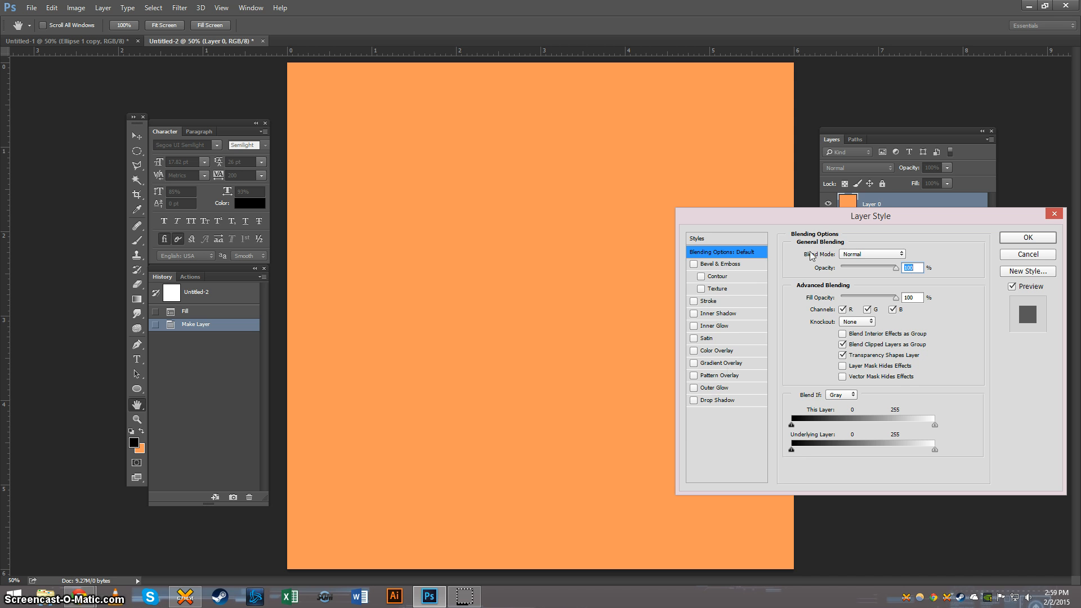
pyautogui.moveTo(934, 208); pyautogui.dragTo(718, 171)
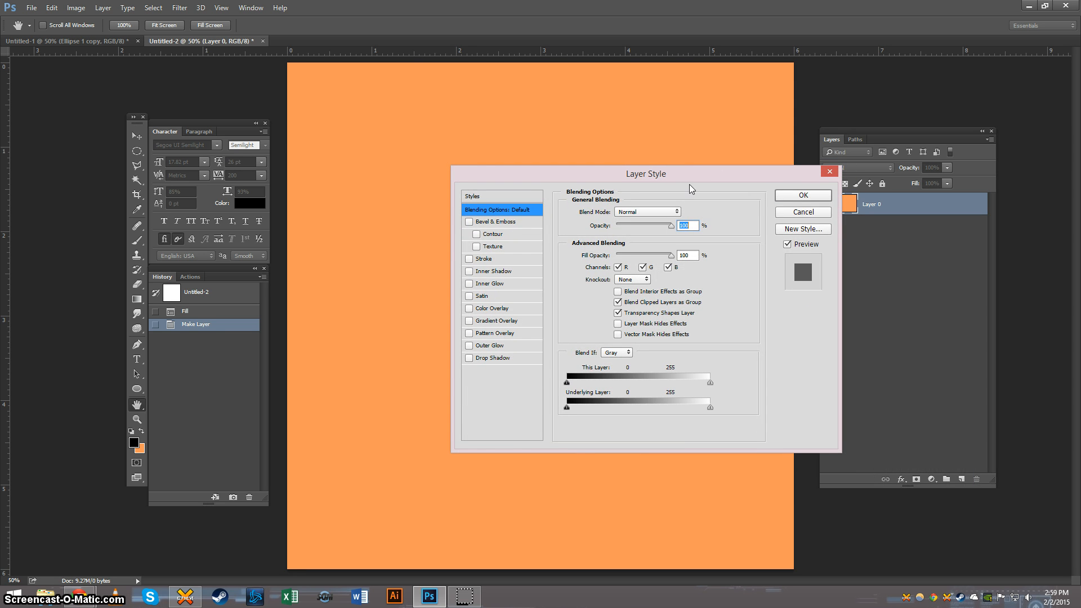
pyautogui.click(509, 336)
pyautogui.moveTo(629, 181); pyautogui.dragTo(757, 203)
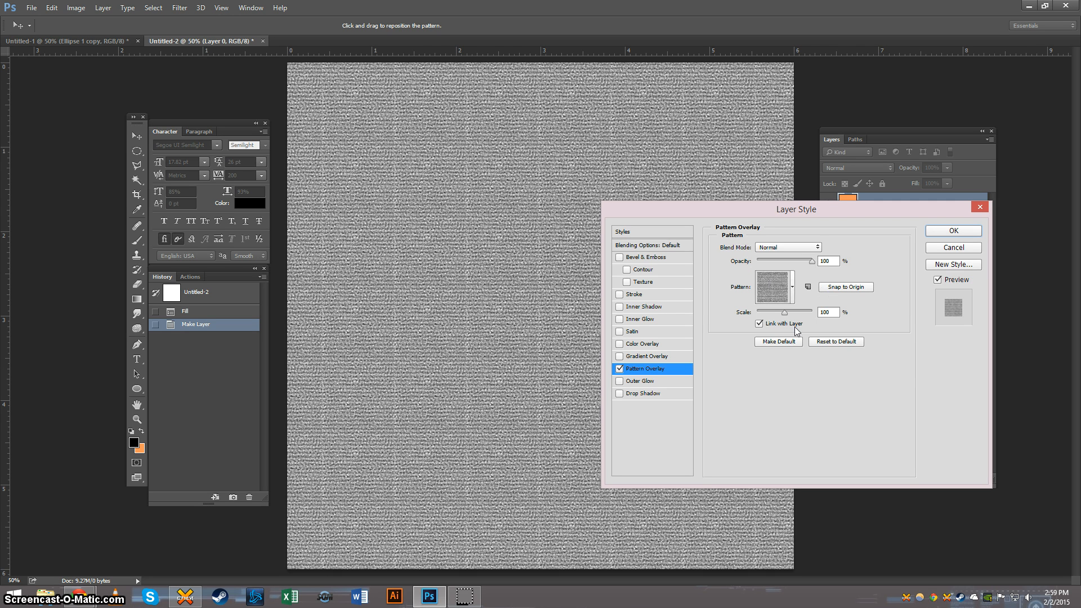
# Step: Choose the newly defined three-circle pattern for the Pattern Overlay
pyautogui.click(793, 290)
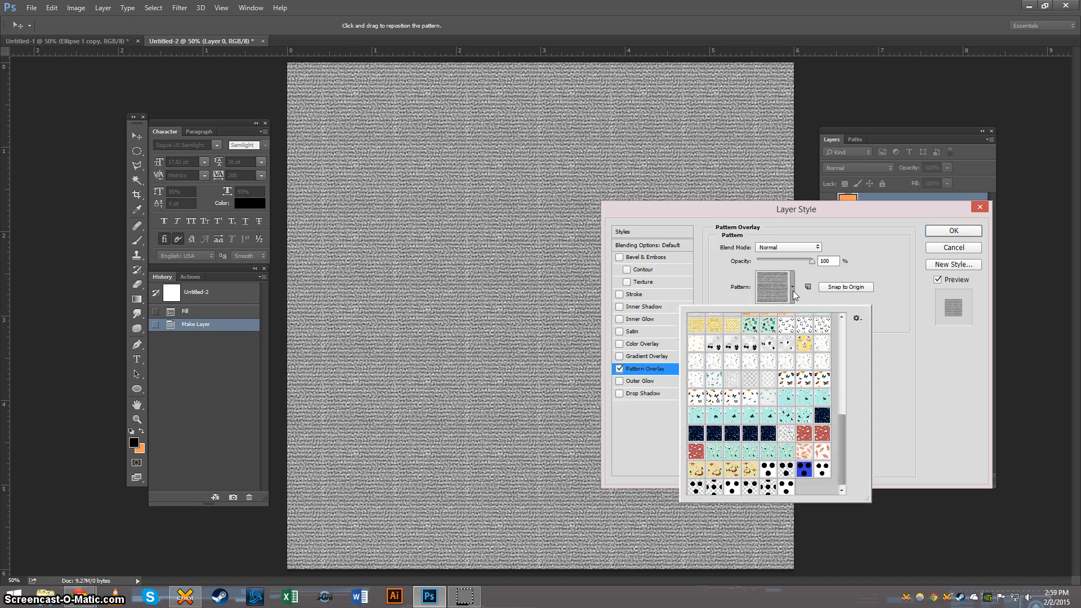
pyautogui.moveTo(844, 452); pyautogui.dragTo(845, 350)
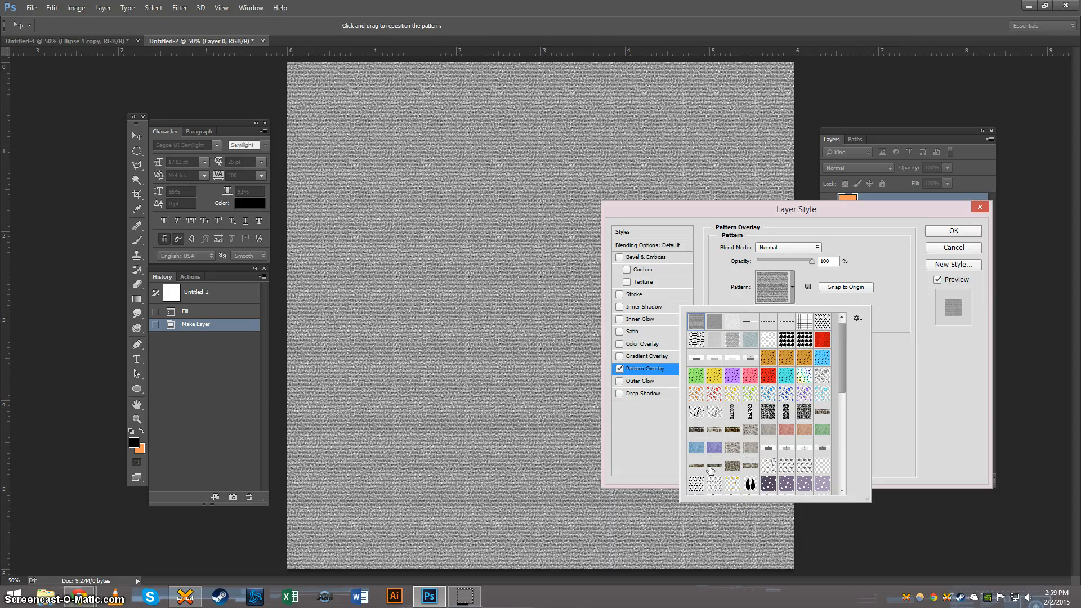
pyautogui.moveTo(845, 362); pyautogui.dragTo(852, 480)
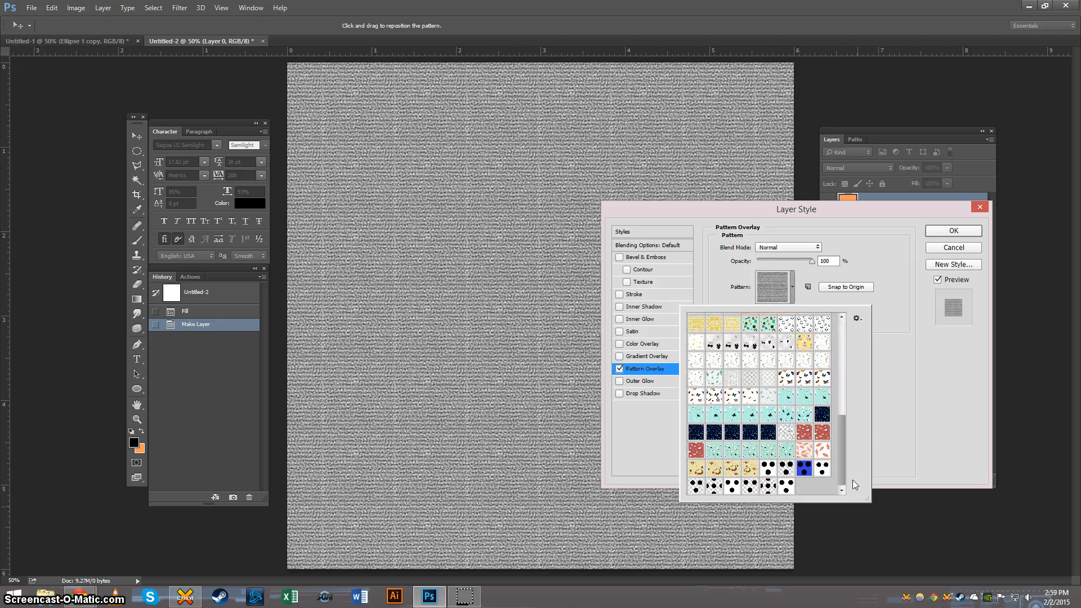
pyautogui.click(788, 485)
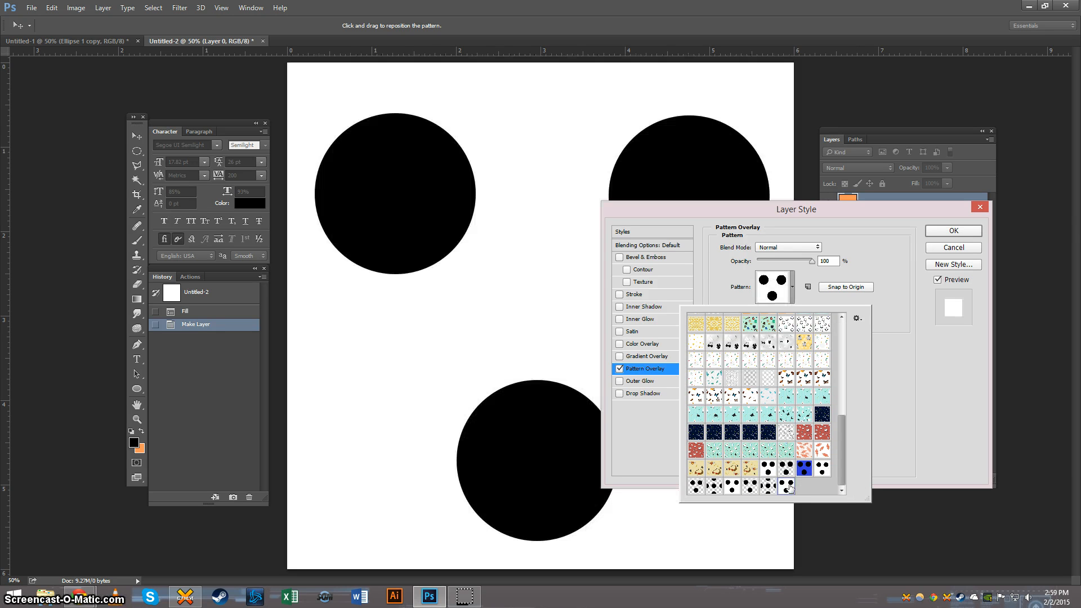
pyautogui.click(923, 364)
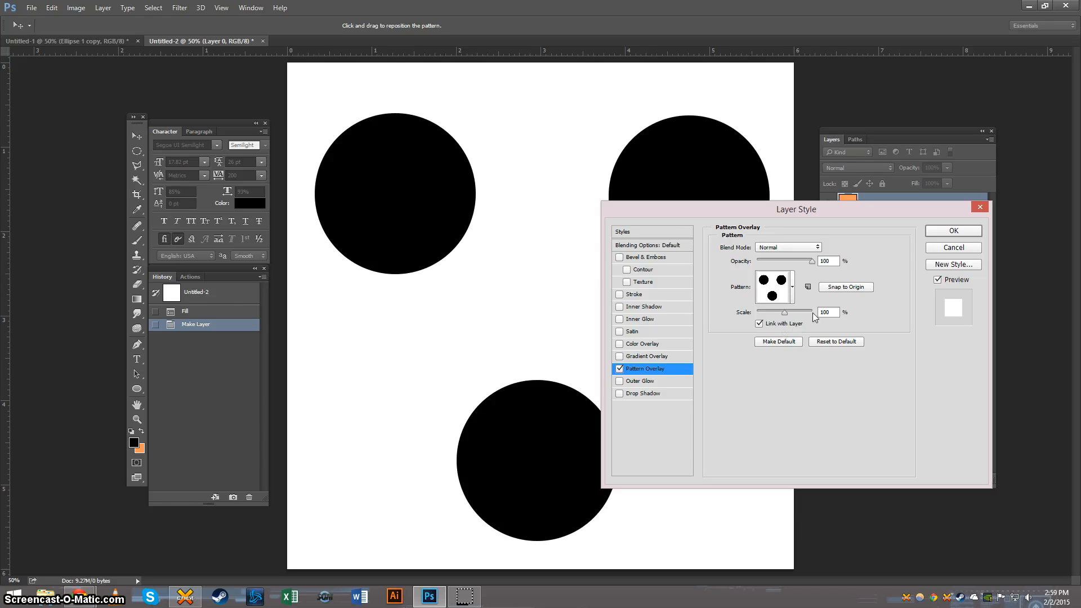
# Step: Set the Pattern Overlay scale to 10% and apply the layer style
pyautogui.click(777, 313)
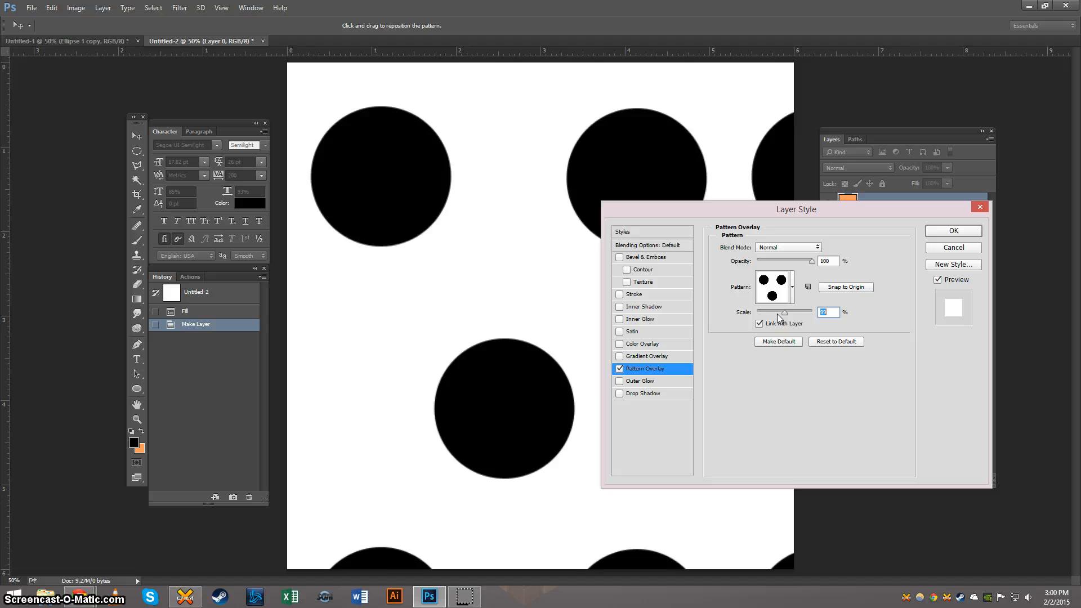
pyautogui.moveTo(778, 313); pyautogui.dragTo(743, 315)
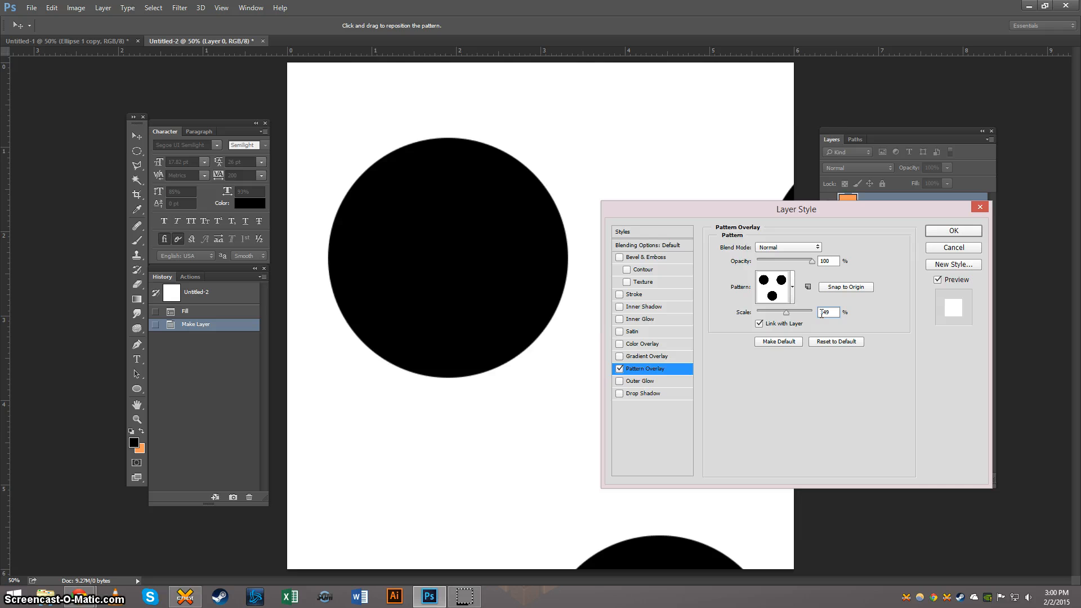
pyautogui.write('10')
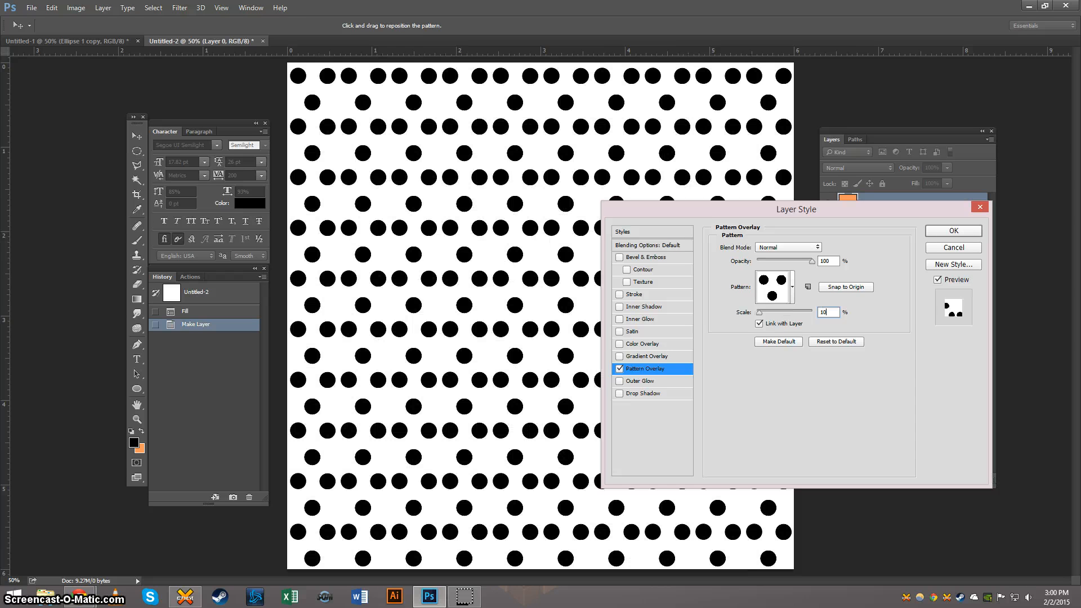
pyautogui.click(956, 231)
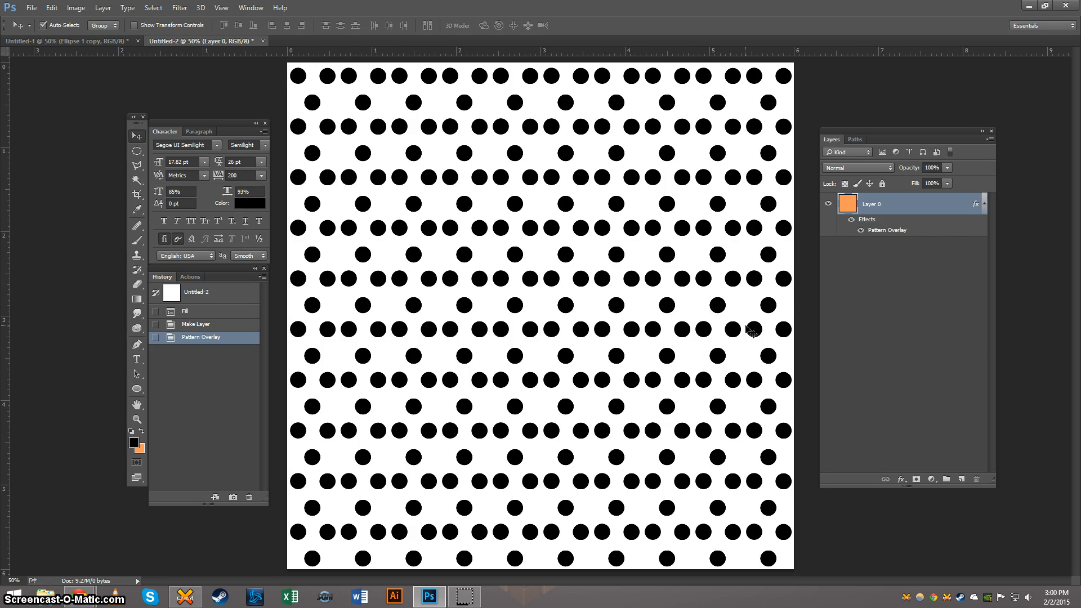
# Step: Turn the orange layer's effects off and on again to compare it with and without the dot pattern
pyautogui.click(852, 220)
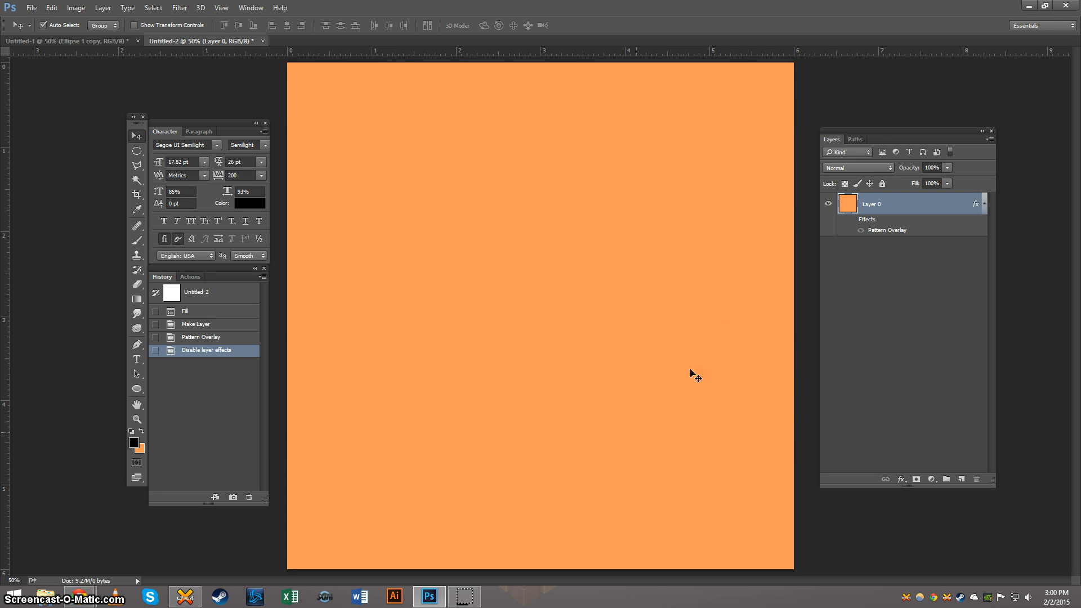
pyautogui.click(851, 220)
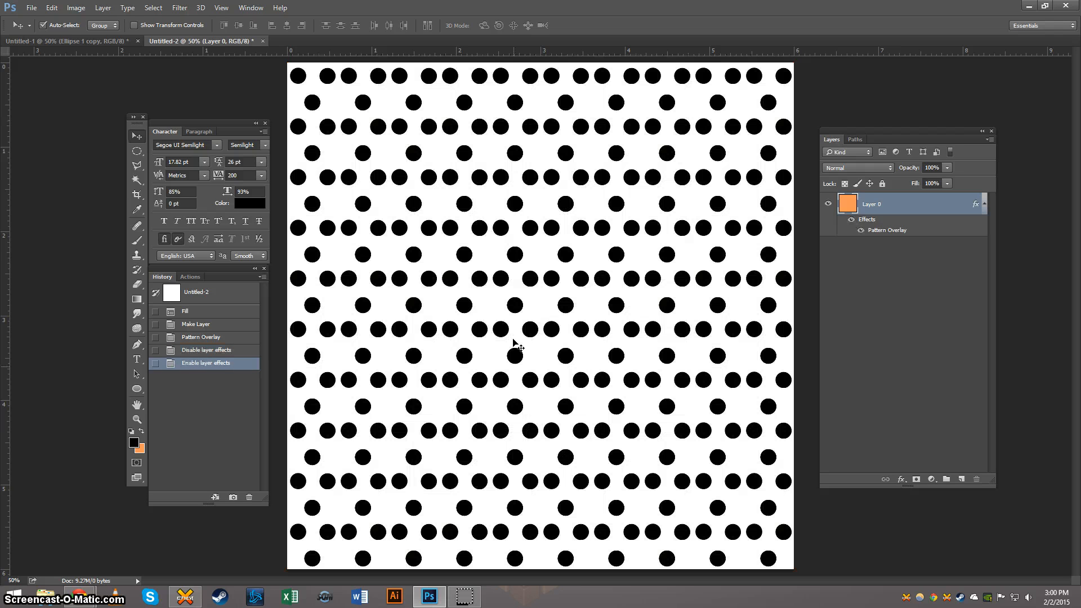
# Step: Hide the white Layer 0 in the Untitled-1 document and nudge the upper-left circle slightly to the right
pyautogui.click(61, 41)
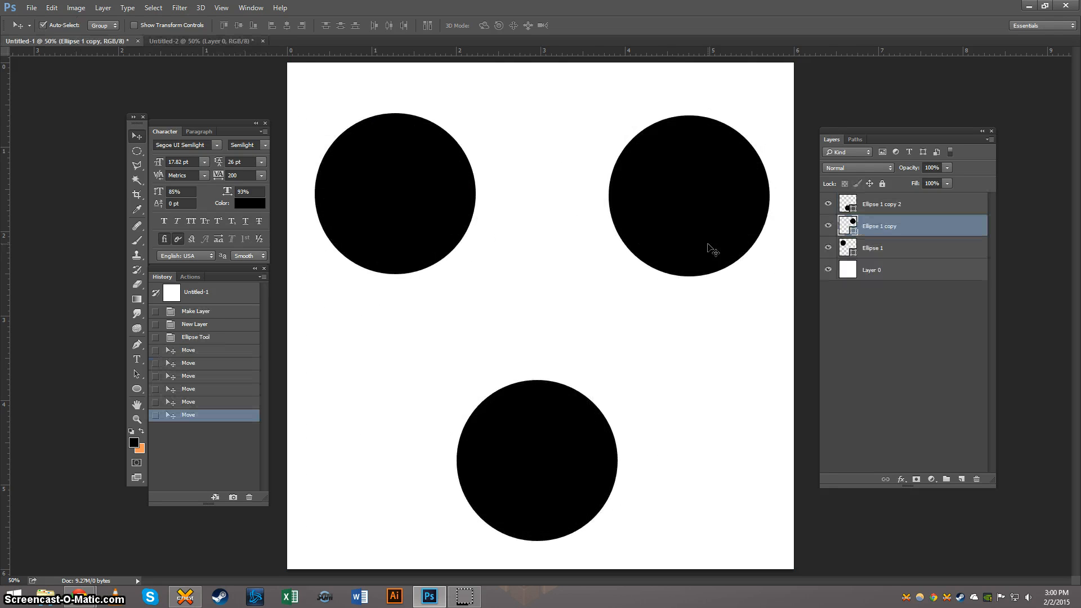
pyautogui.click(908, 274)
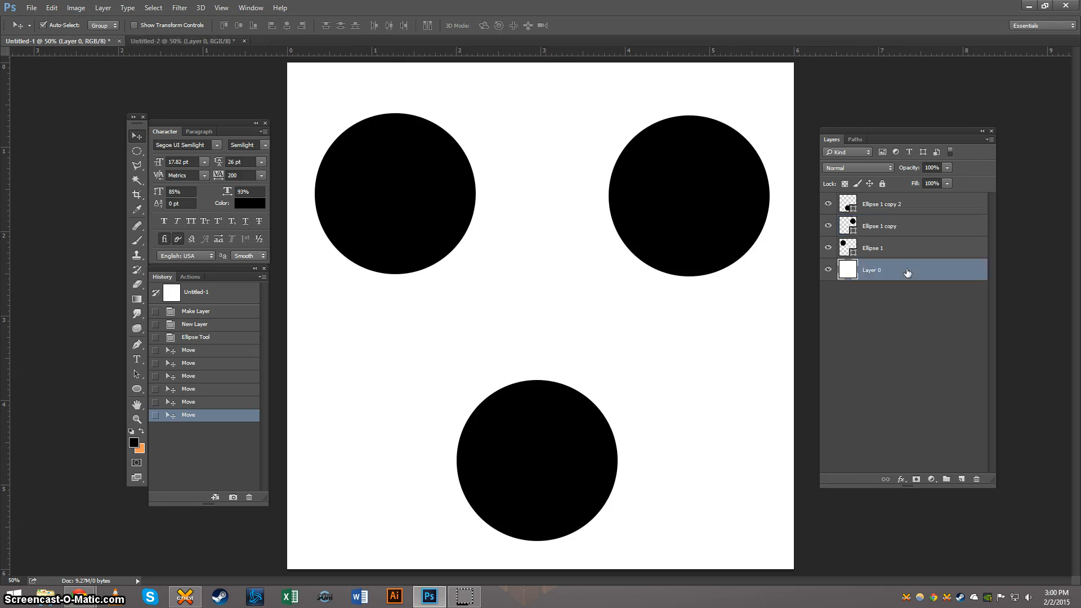
pyautogui.click(827, 270)
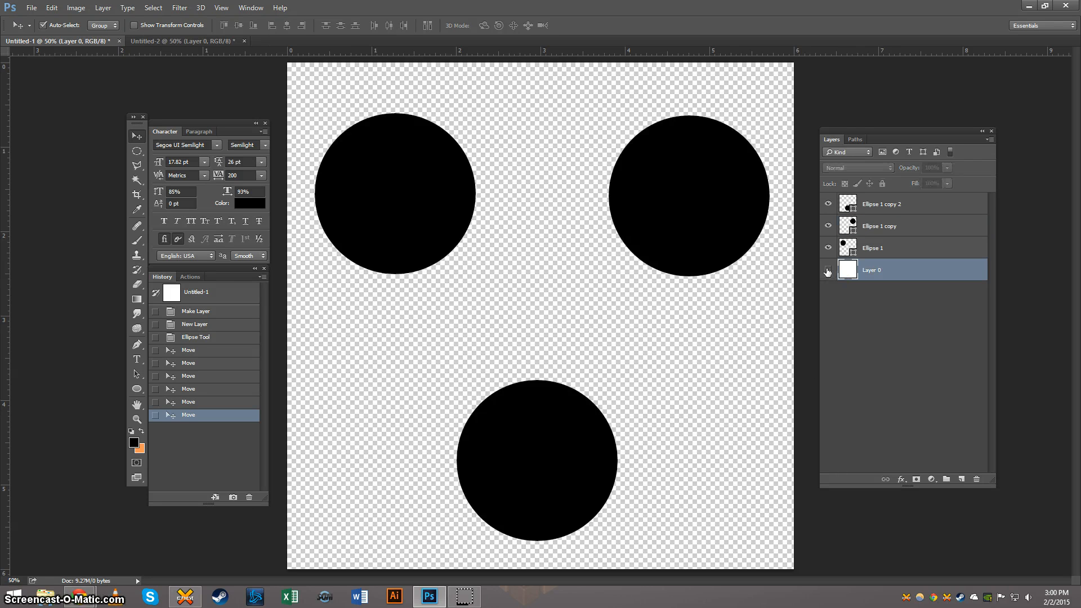
pyautogui.click(913, 246)
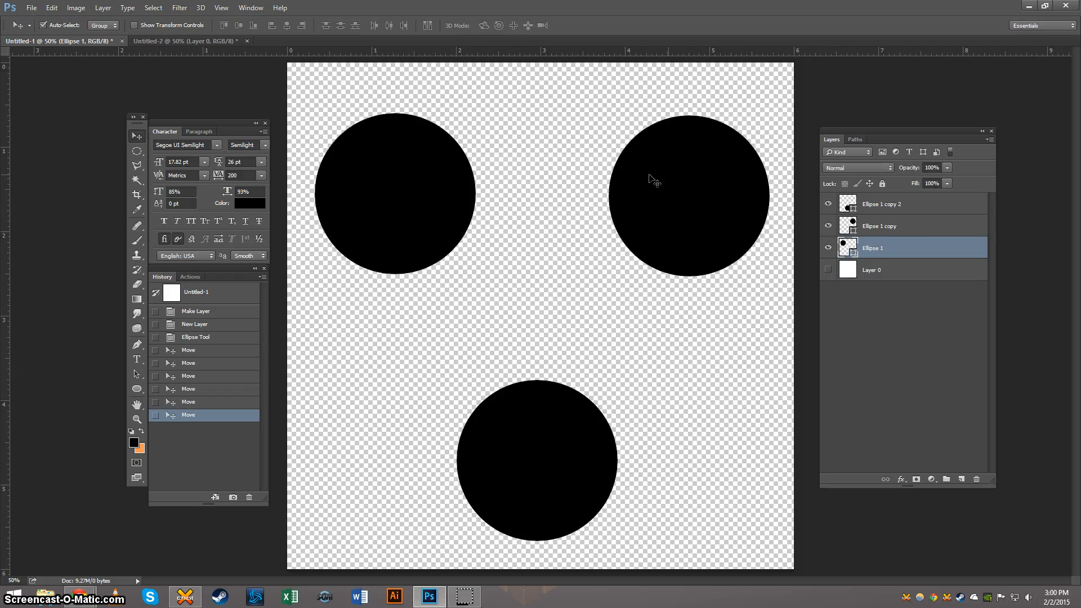
pyautogui.click(946, 211)
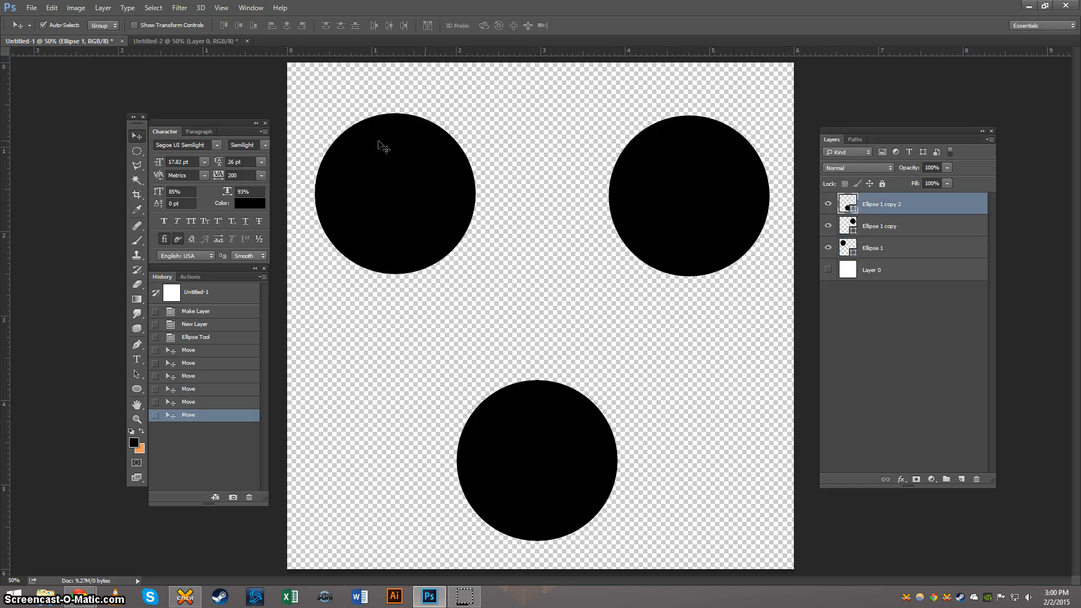
pyautogui.moveTo(383, 202)
pyautogui.mouseDown()
pyautogui.moveTo(399, 203)
pyautogui.moveTo(379, 201)
pyautogui.moveTo(386, 188)
pyautogui.moveTo(394, 203)
pyautogui.mouseUp()
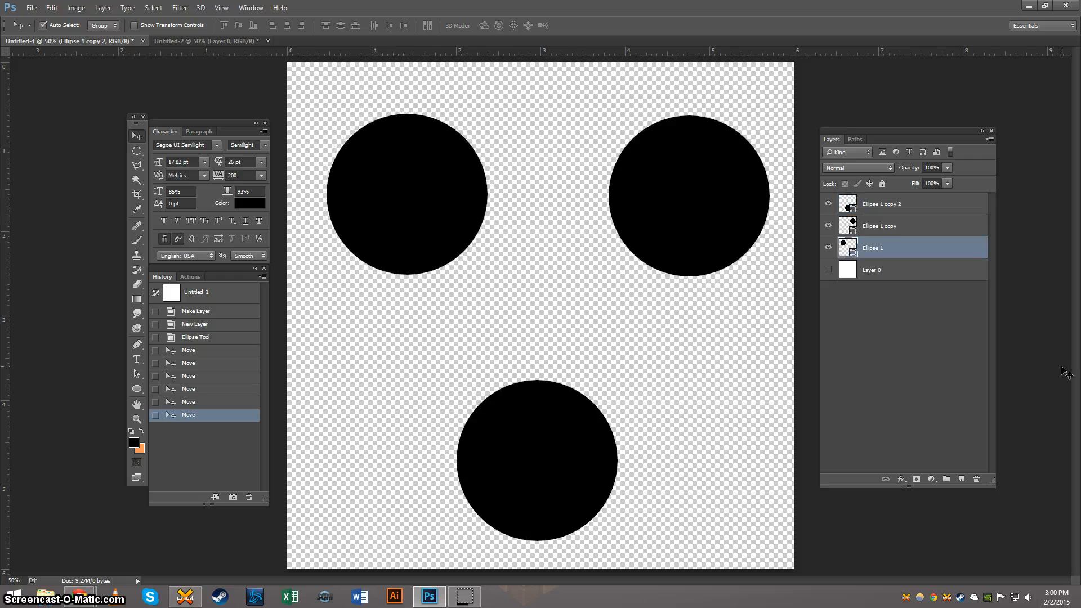
# Step: Compare the artwork with and without the white Layer 0, then define the circles on transparency as a pattern named "dots"
pyautogui.click(828, 270)
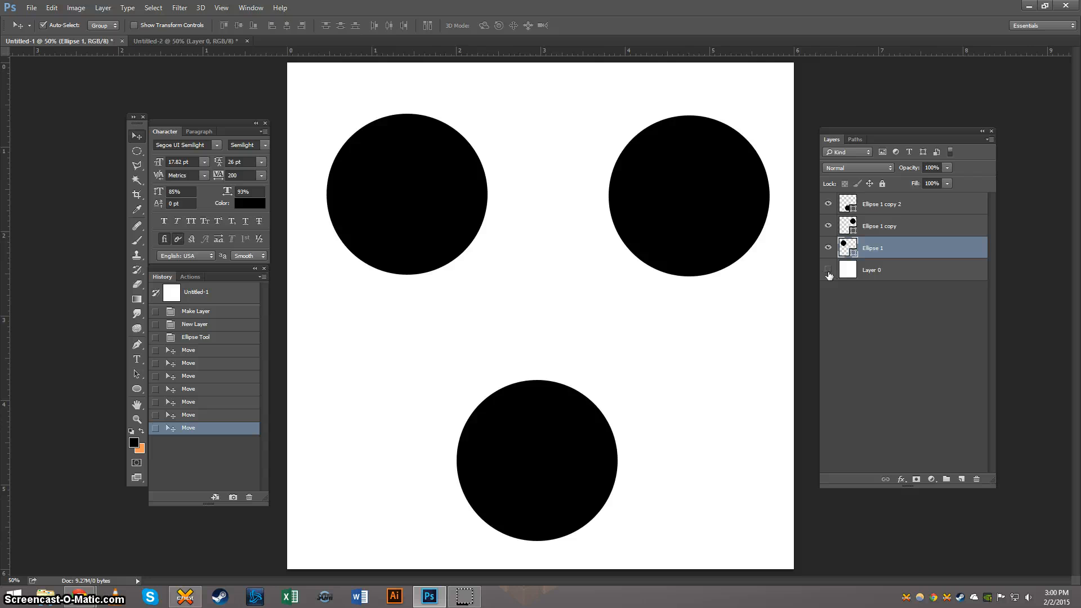
pyautogui.click(828, 269)
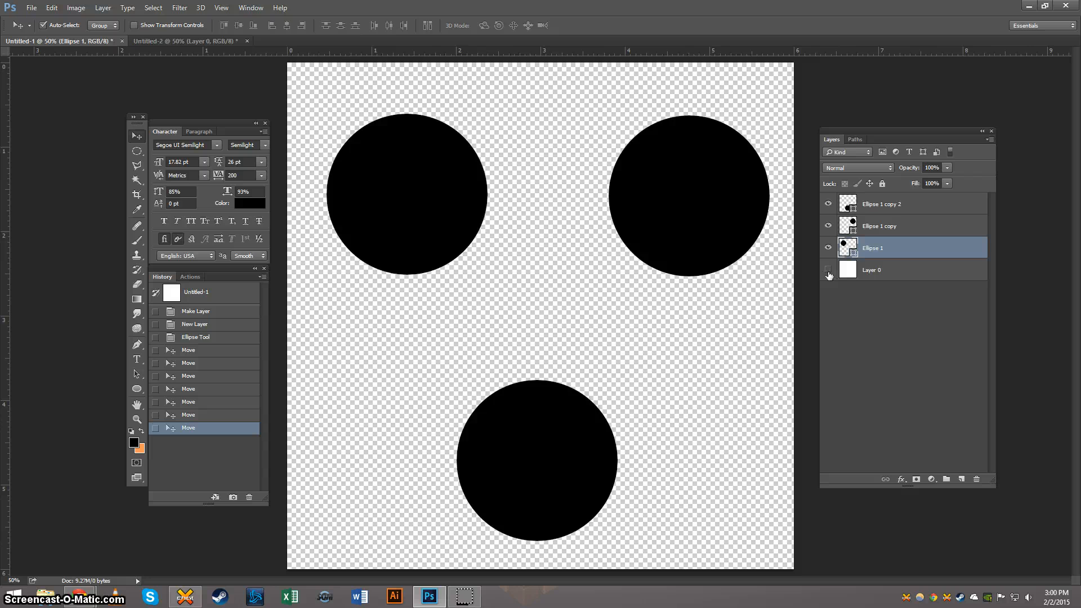
pyautogui.click(52, 8)
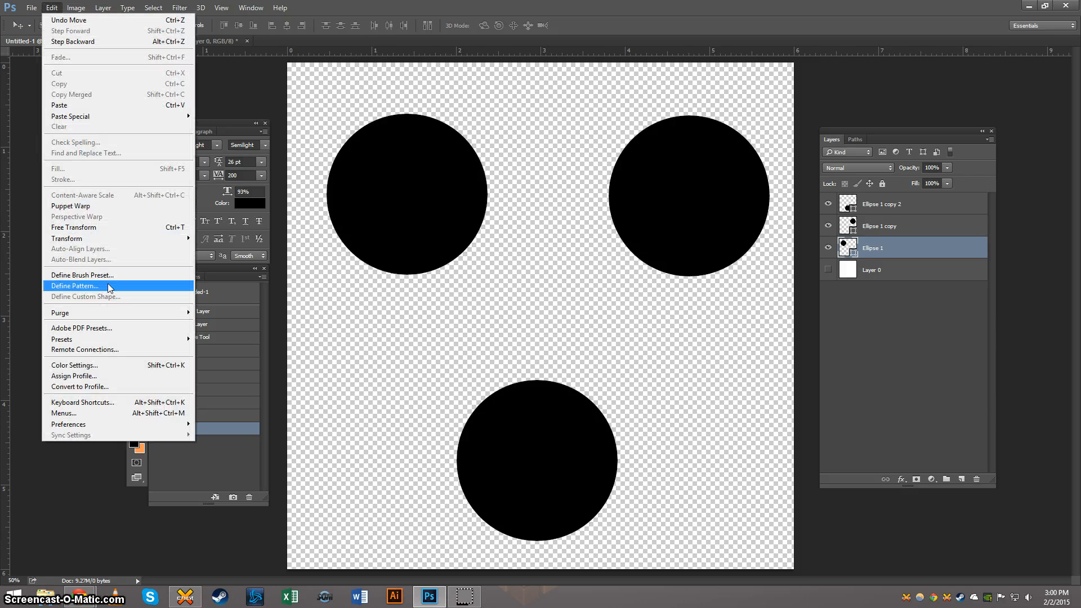
pyautogui.click(123, 289)
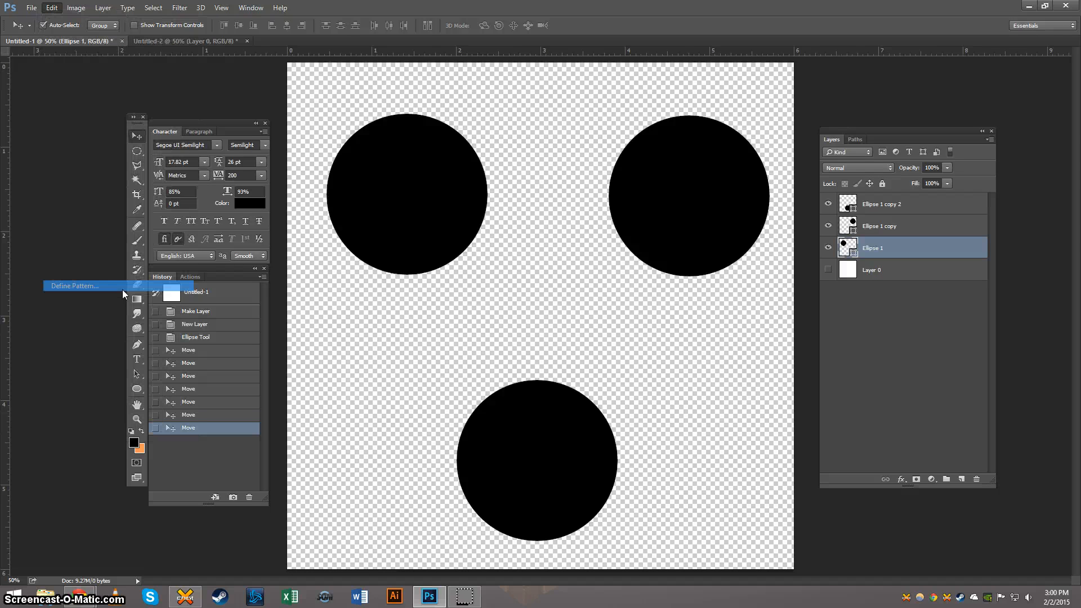
pyautogui.write('dots2')
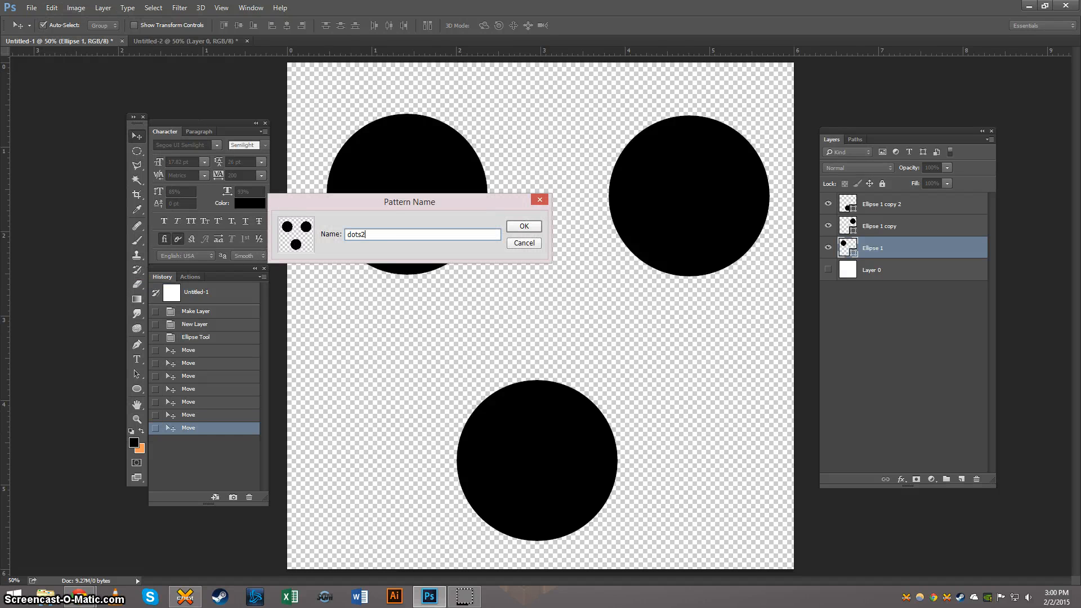
pyautogui.press('Return')
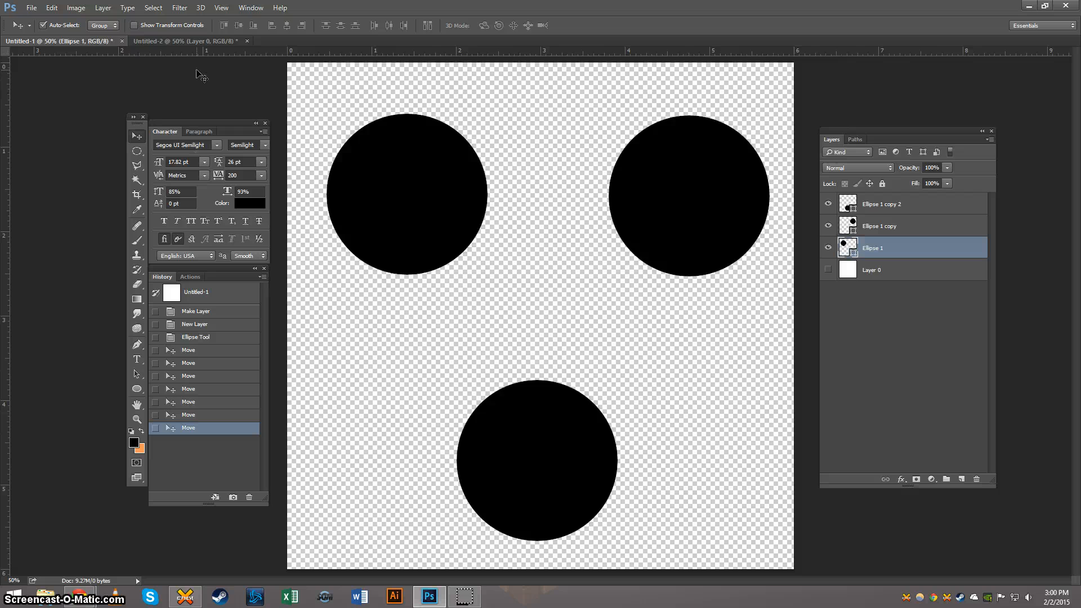
# Step: Switch the Pattern Overlay of the orange layer in Untitled-2 to the new transparent three-circle pattern and apply the layer style
pyautogui.click(211, 40)
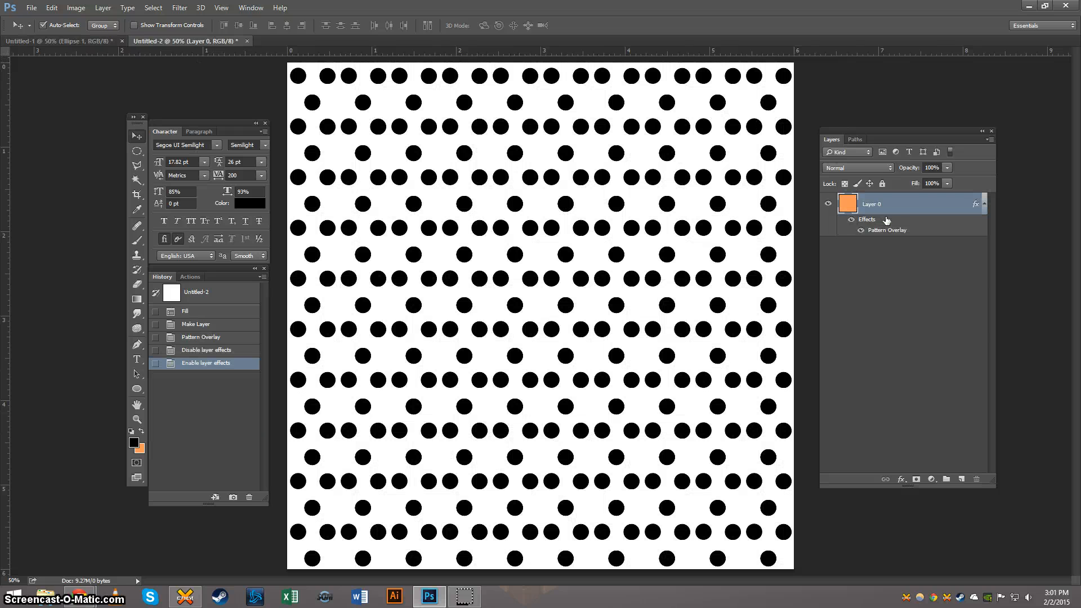
pyautogui.doubleClick(920, 212)
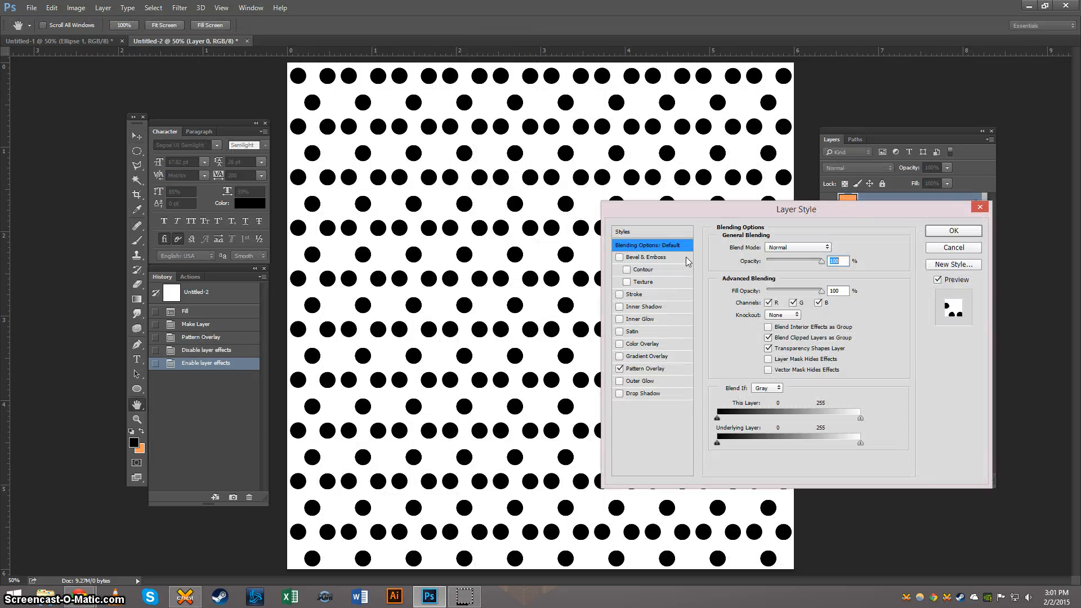
pyautogui.click(636, 370)
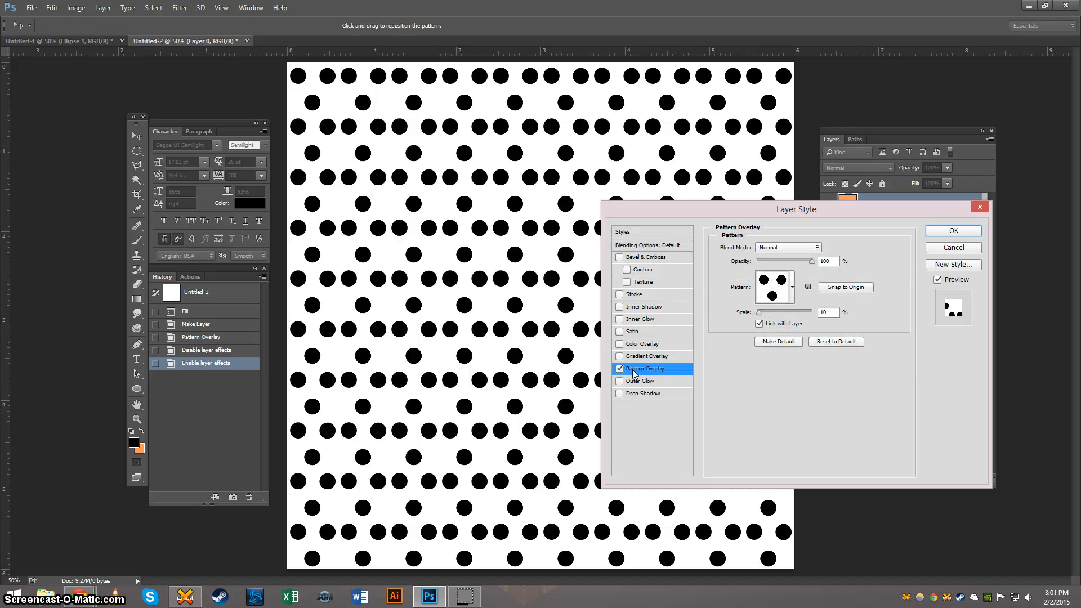
pyautogui.click(793, 287)
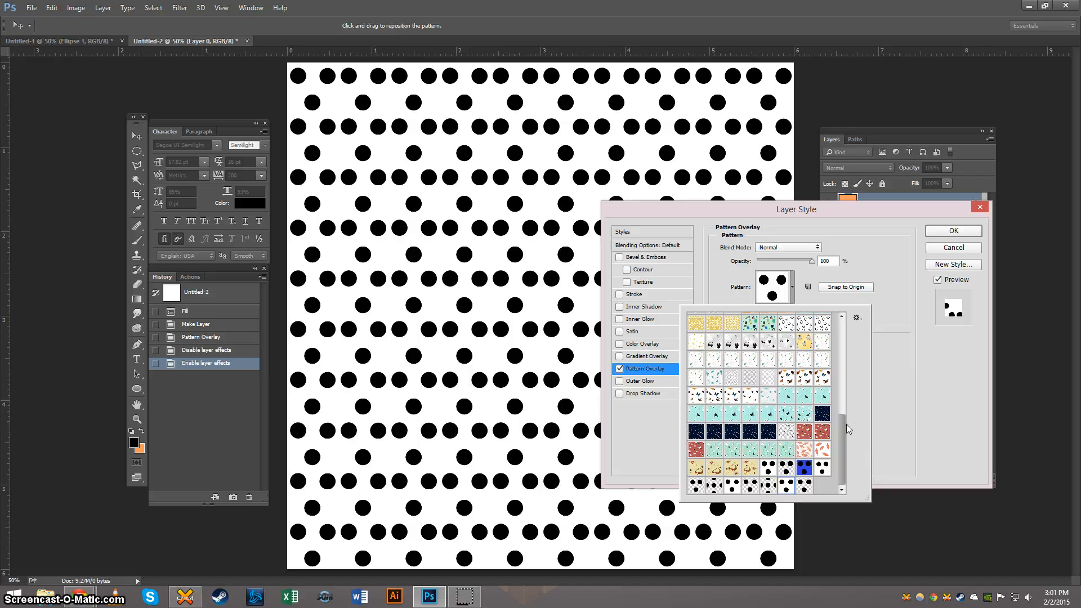
pyautogui.click(801, 488)
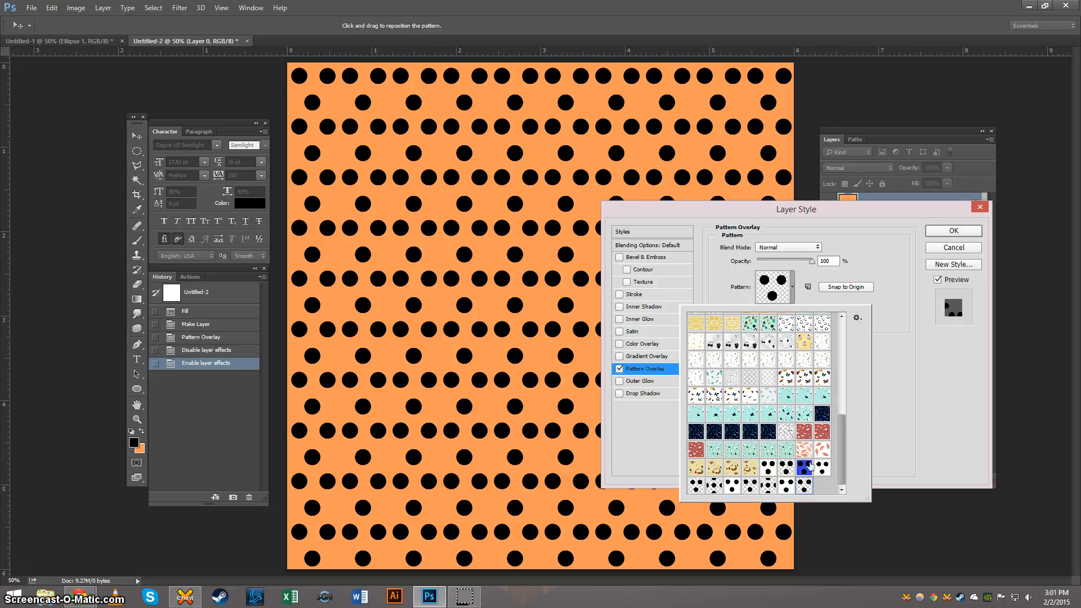
pyautogui.click(956, 231)
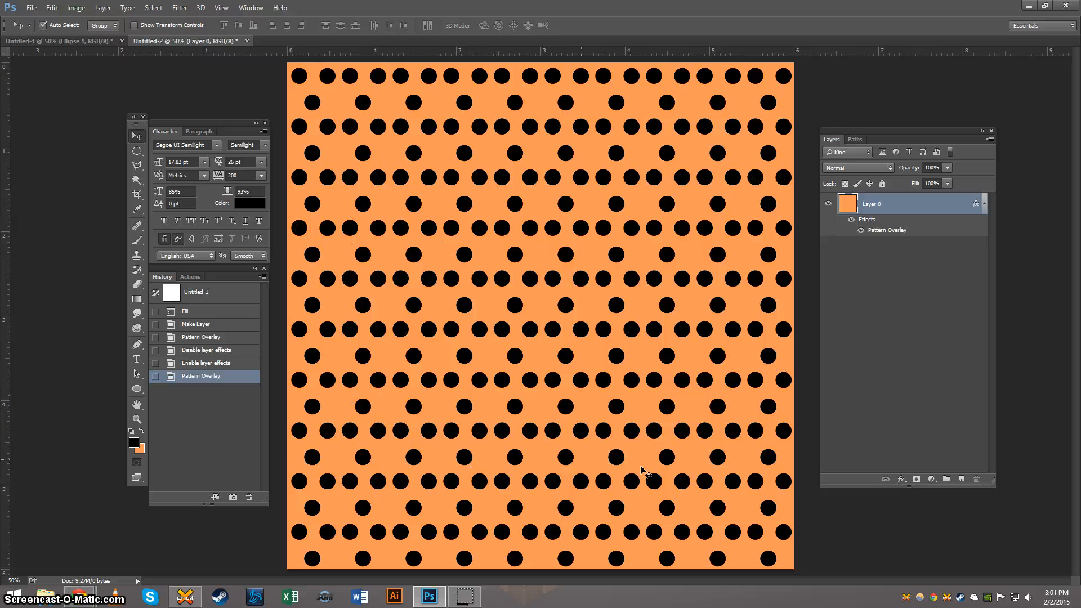
# Step: In Untitled-1, move the three circles partly off the left, right and bottom canvas edges, with the right circle lower than the left one
pyautogui.click(54, 41)
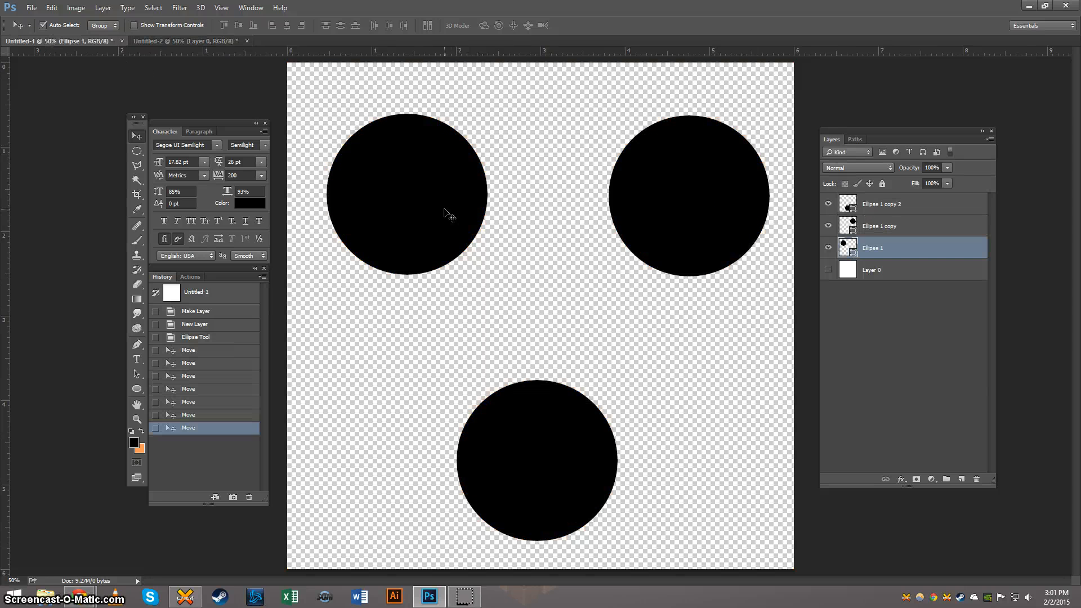
pyautogui.moveTo(421, 193); pyautogui.dragTo(317, 183)
pyautogui.moveTo(688, 193); pyautogui.dragTo(772, 187)
pyautogui.moveTo(512, 437); pyautogui.dragTo(510, 543)
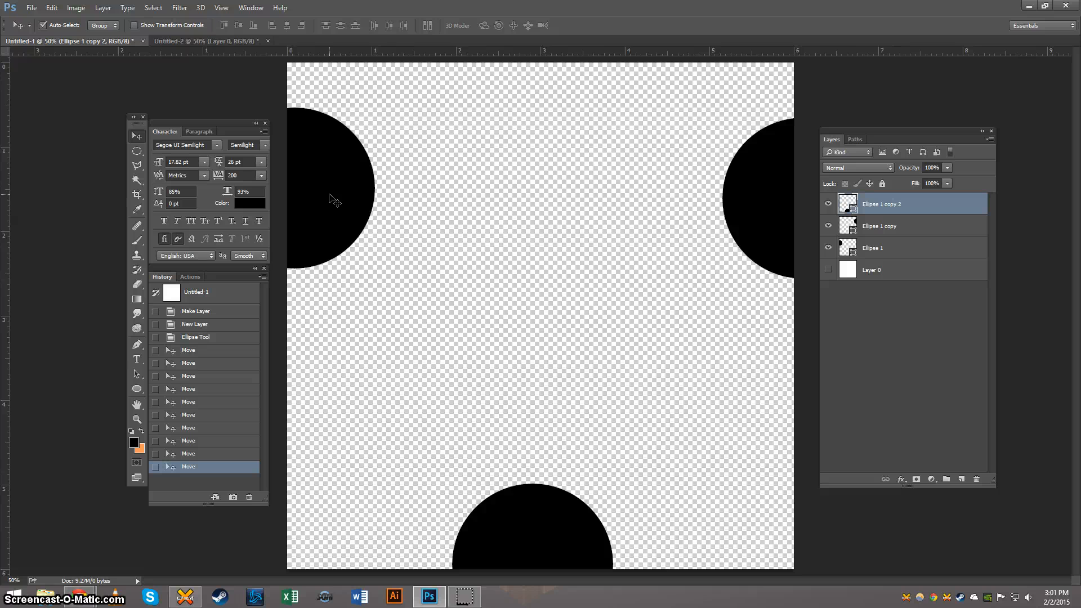
pyautogui.moveTo(325, 172); pyautogui.dragTo(324, 153)
pyautogui.moveTo(746, 181); pyautogui.dragTo(758, 360)
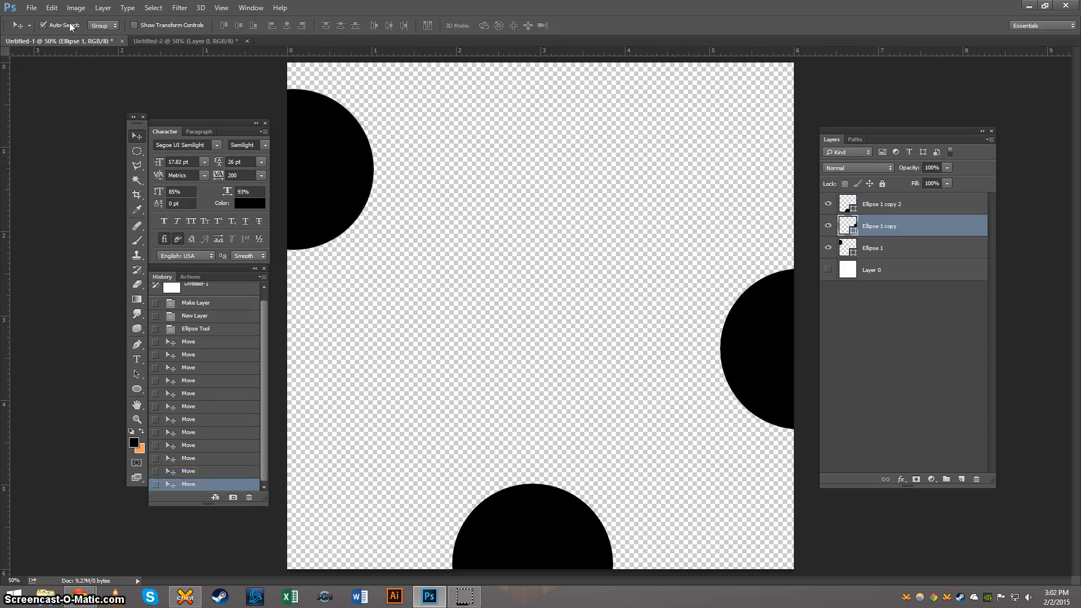
# Step: Define the arrangement of circles cut off by the canvas edges as a pattern named "dots"
pyautogui.click(52, 7)
pyautogui.click(94, 289)
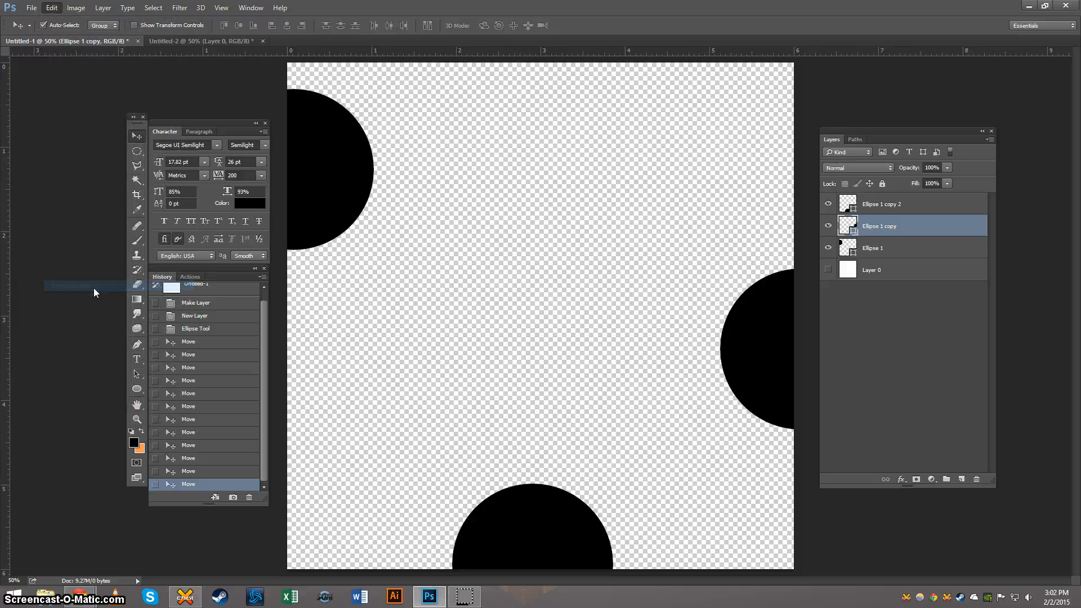
pyautogui.write('dots')
pyautogui.press('Return')
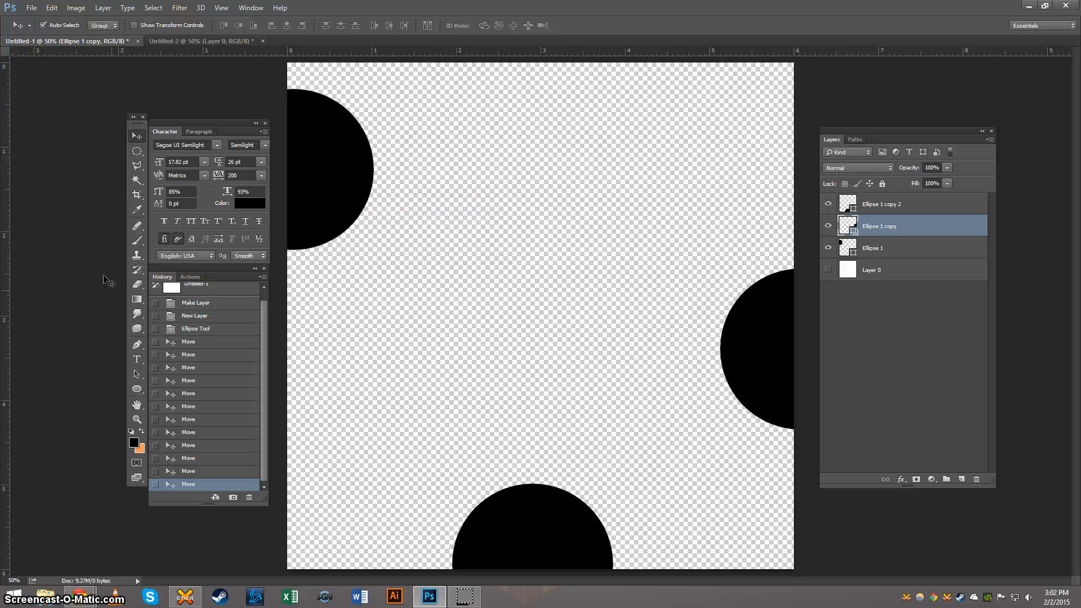
# Step: Choose the newly defined cut-off circle pattern for the Pattern Overlay of the orange layer in Untitled-2
pyautogui.click(217, 42)
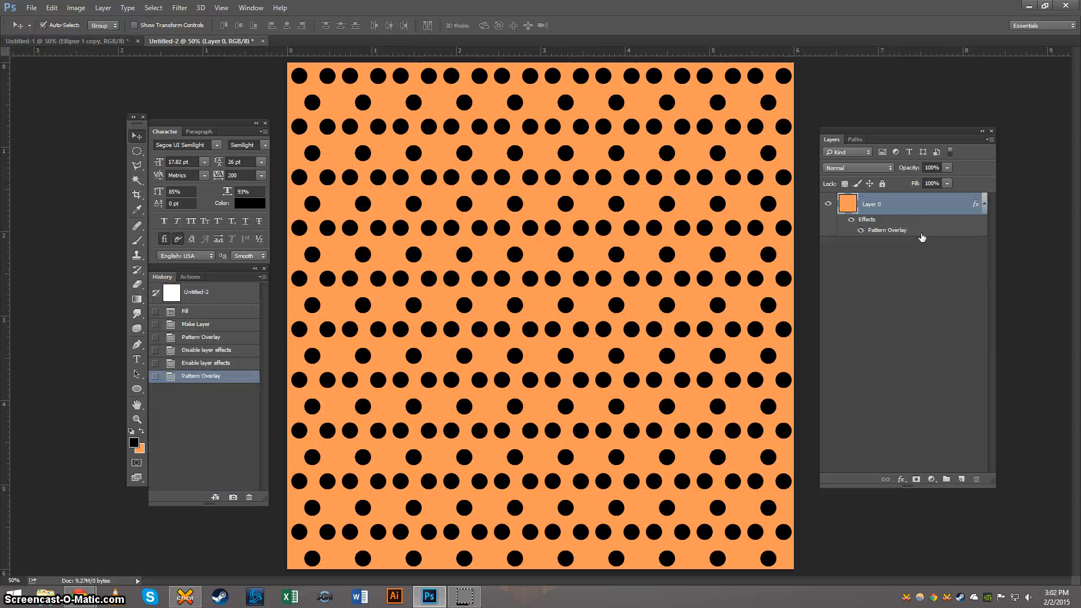
pyautogui.doubleClick(921, 209)
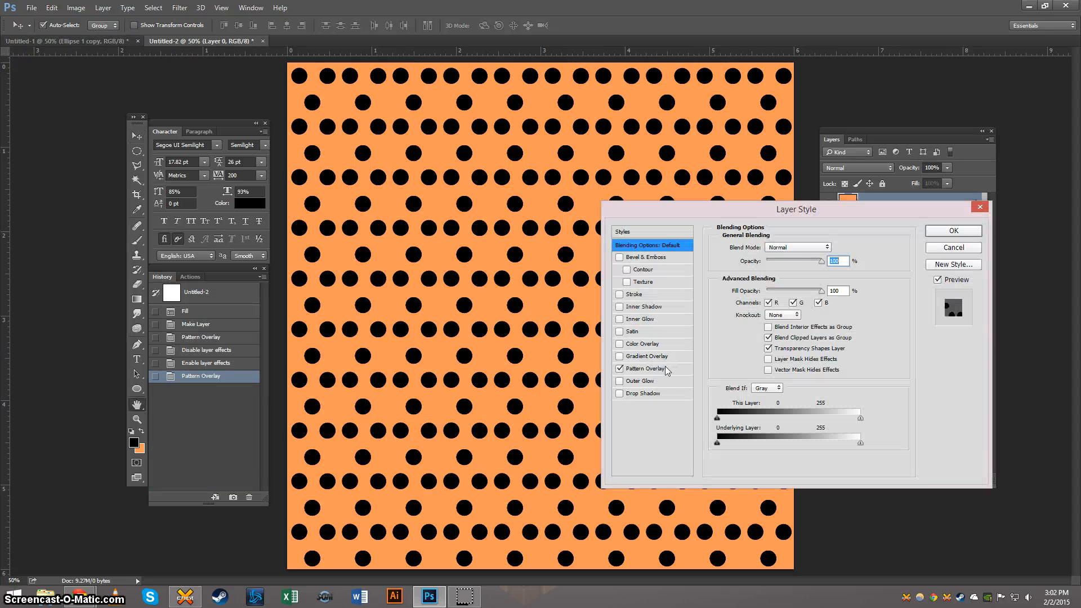
pyautogui.click(646, 368)
pyautogui.click(792, 287)
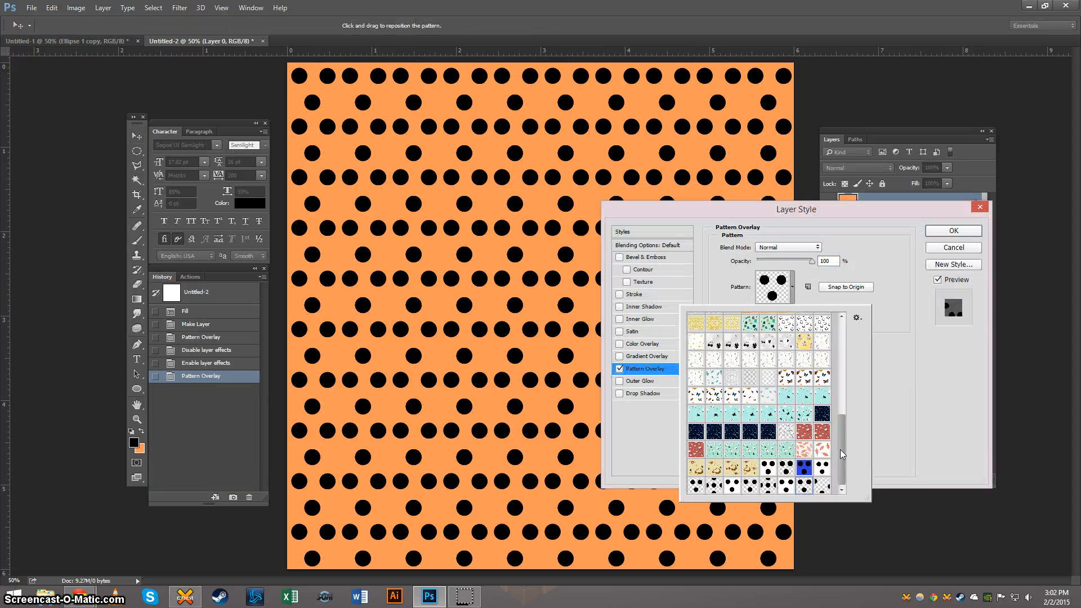
pyautogui.click(822, 485)
pyautogui.click(927, 440)
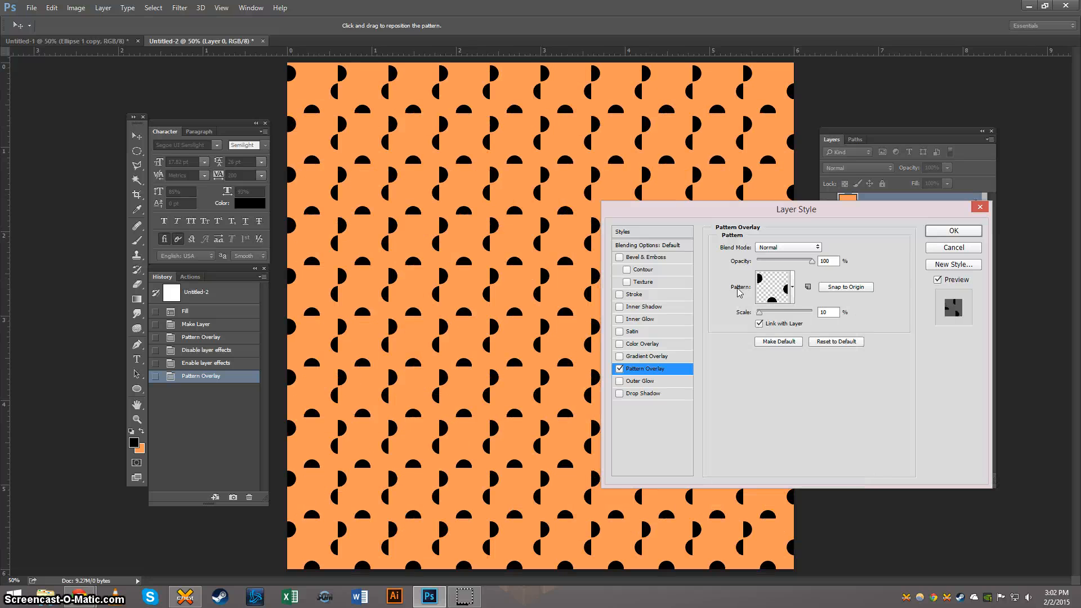
# Step: Inspect the half-circle pattern across the orange canvas, apply the layer style and return to the Untitled-1 document
pyautogui.moveTo(669, 221); pyautogui.dragTo(838, 225)
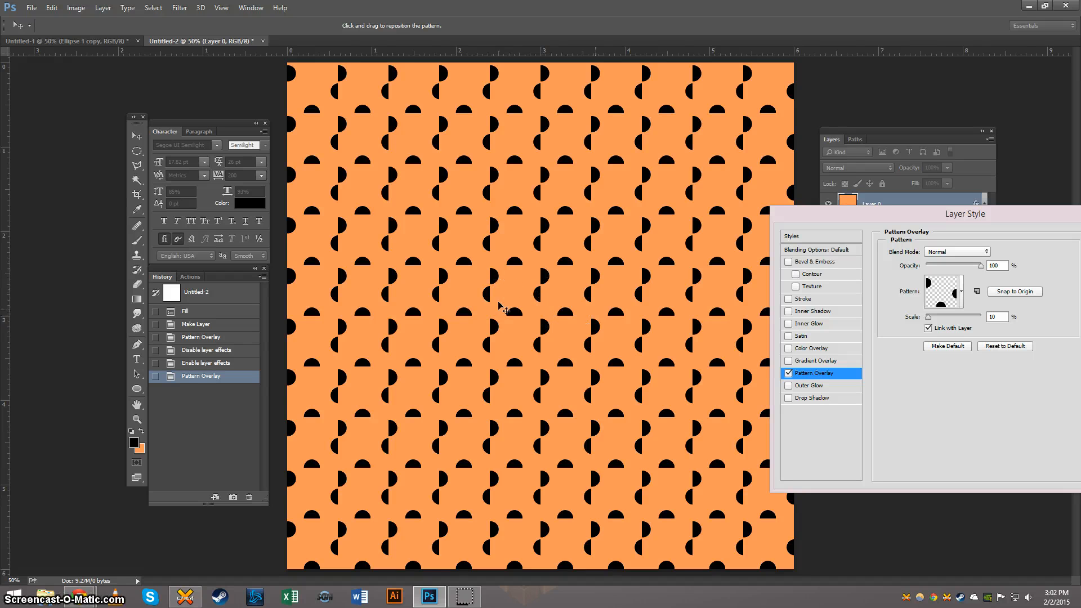
pyautogui.moveTo(1043, 216); pyautogui.dragTo(782, 221)
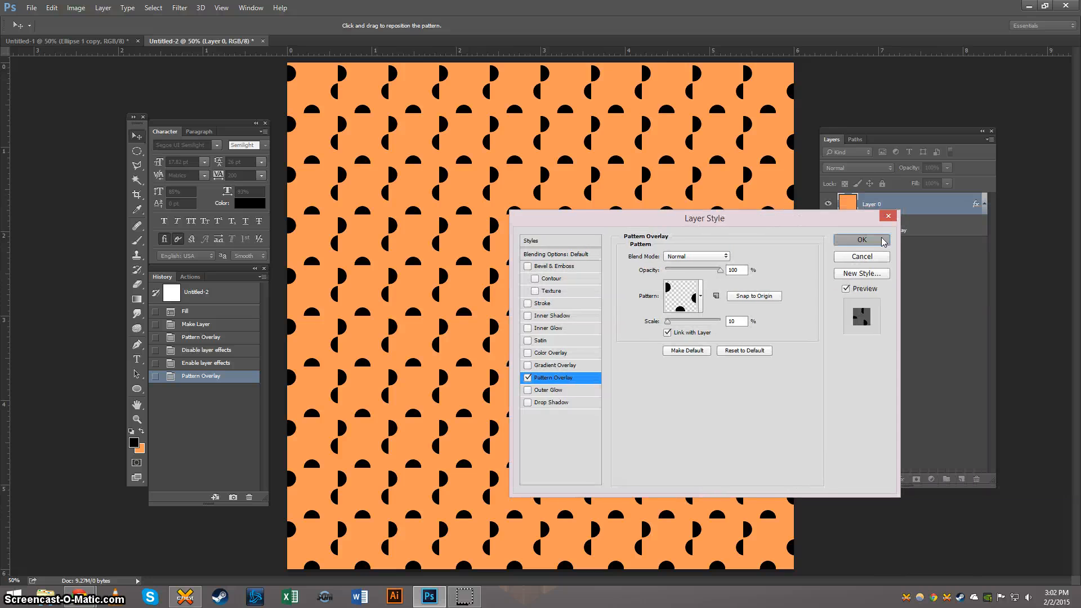
pyautogui.click(861, 240)
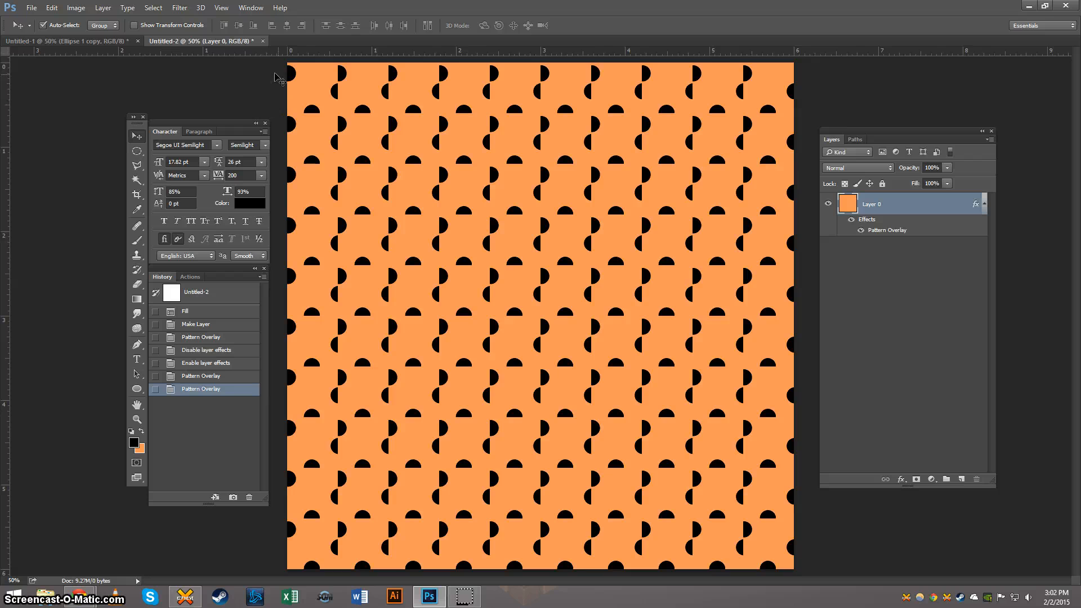
pyautogui.click(97, 44)
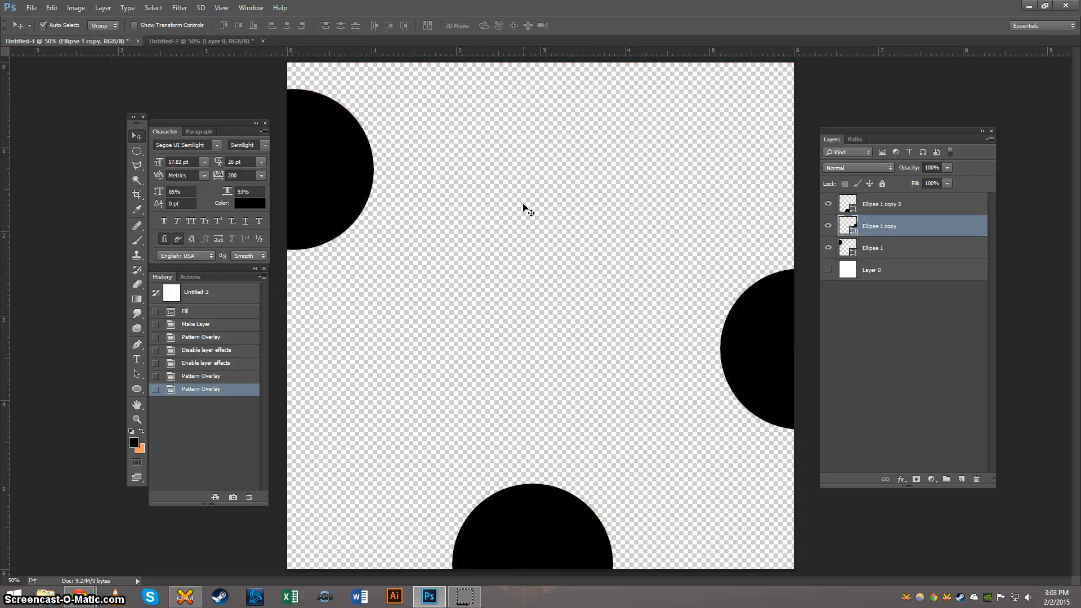